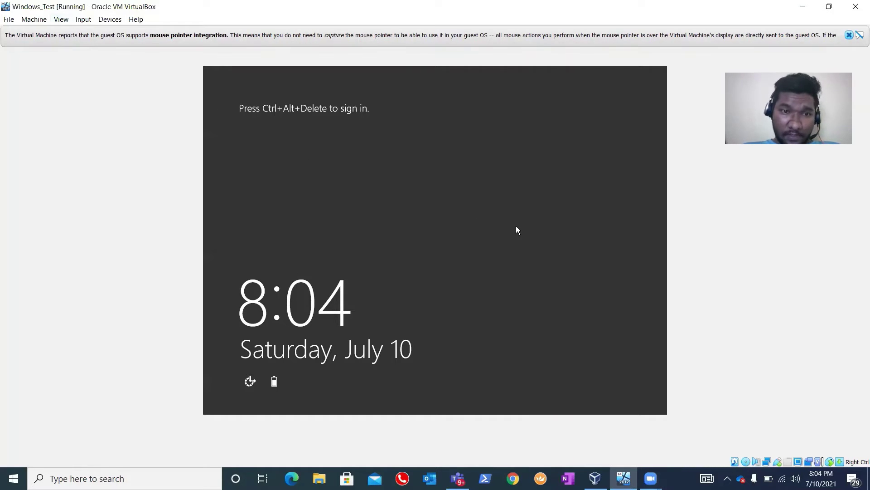
- Send Ctrl+Alt+Del from the On-Screen Keyboard and sign in as Administrator with the account password
click(250, 381)
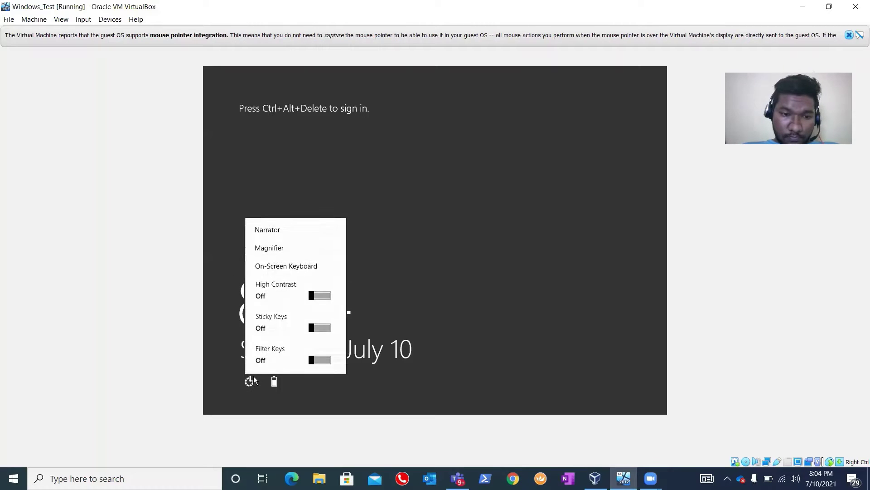
click(305, 270)
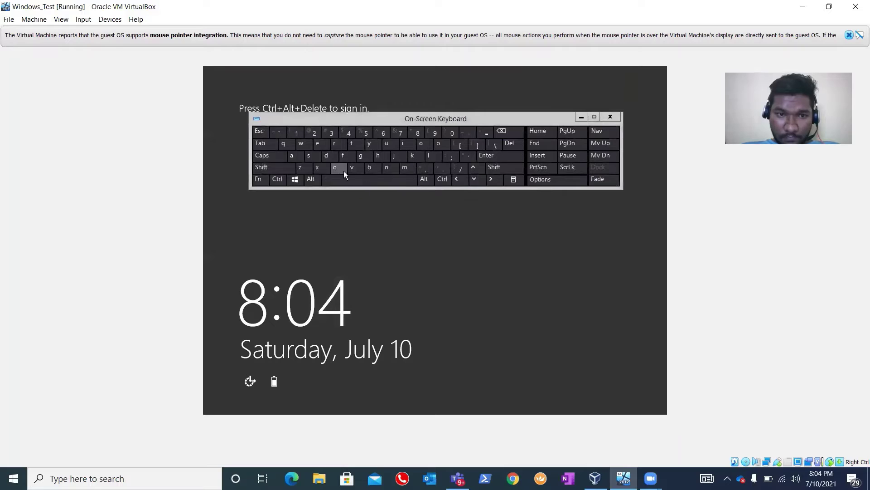
click(277, 181)
click(312, 181)
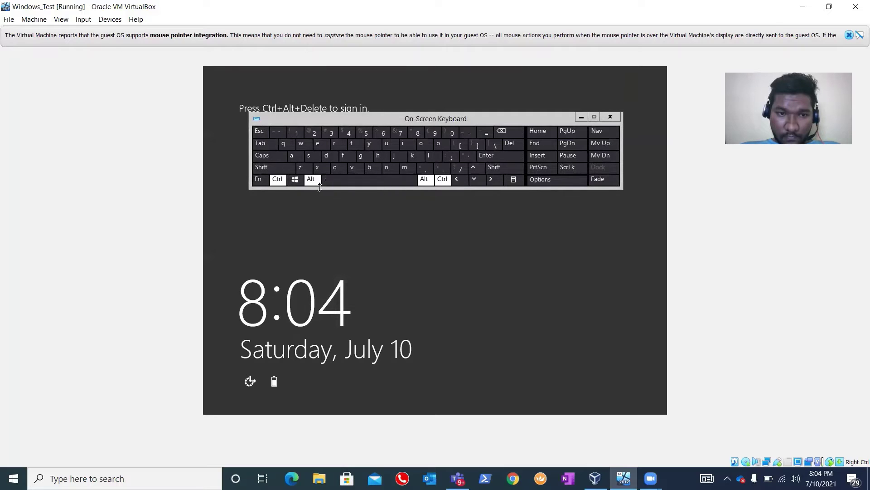
click(509, 142)
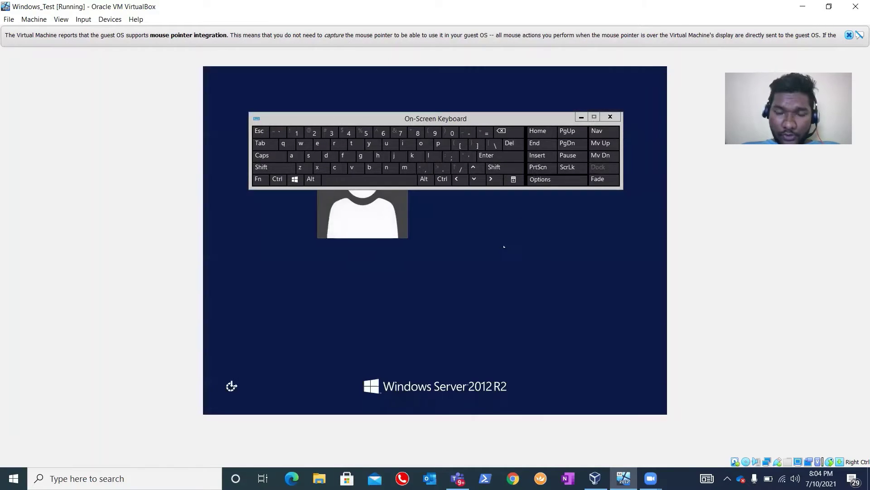
click(581, 117)
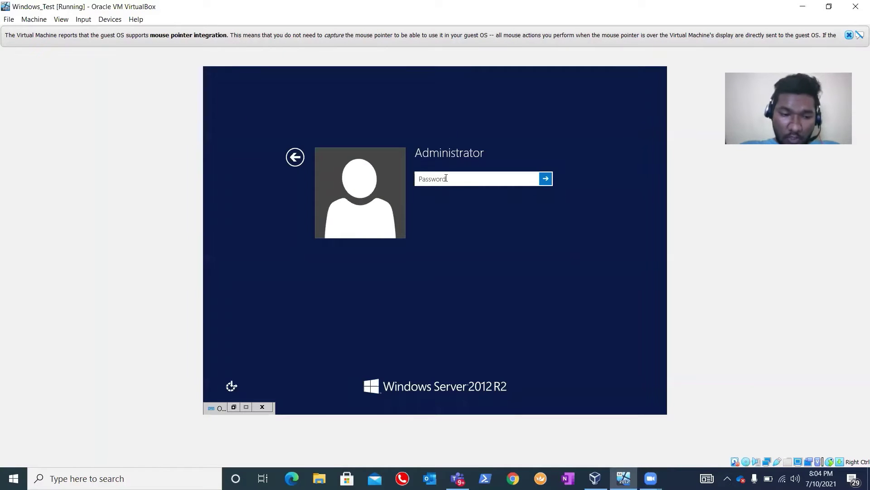
text(•••••••••)
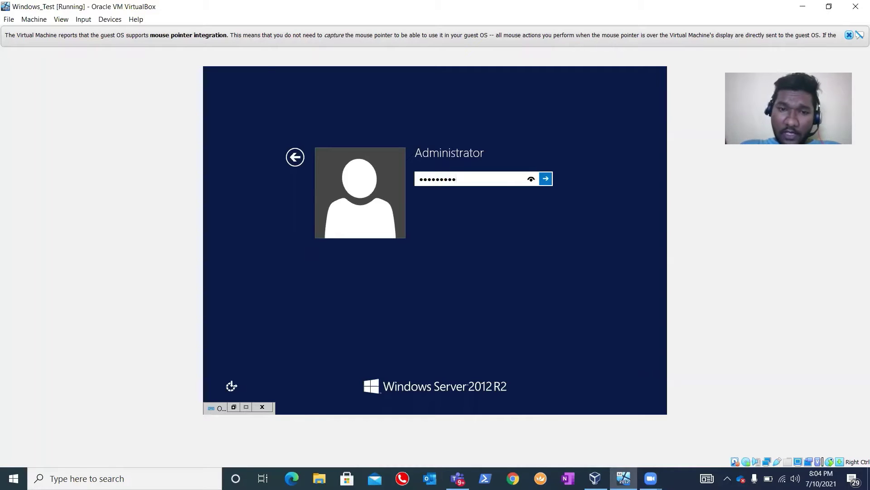
key(Return)
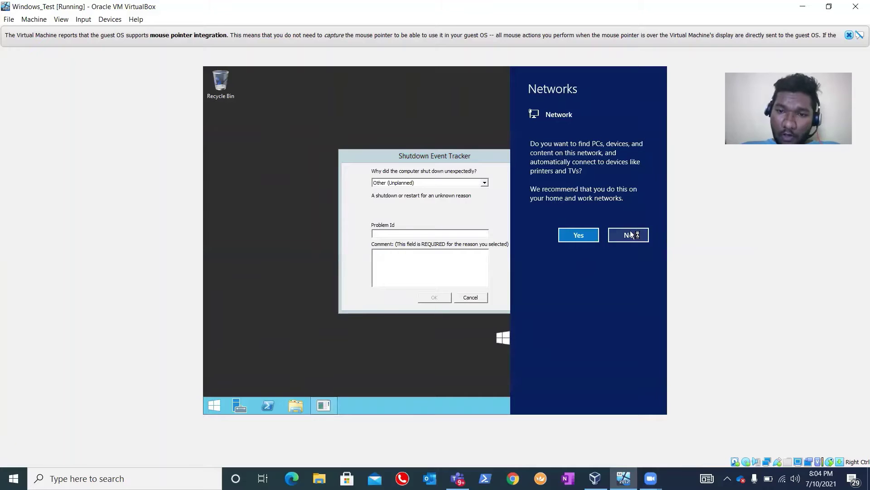
- Decline network discovery and cancel the Shutdown Event Tracker so Server Manager loads
click(628, 234)
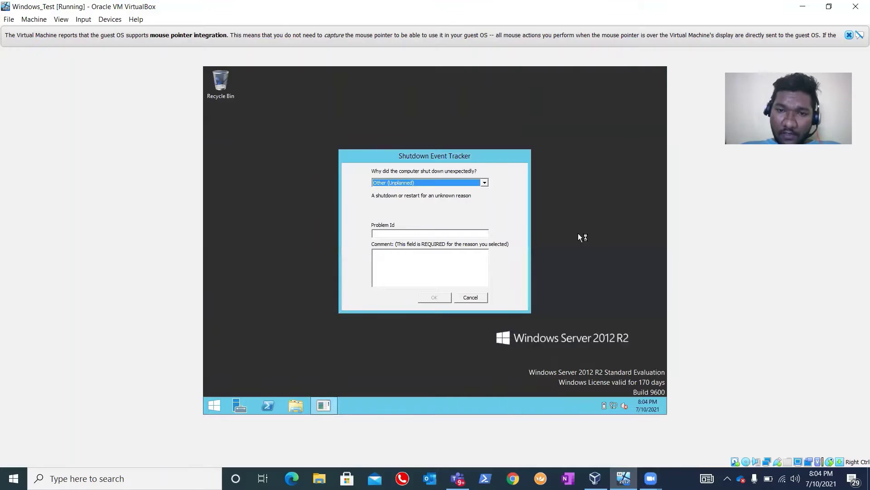
click(475, 297)
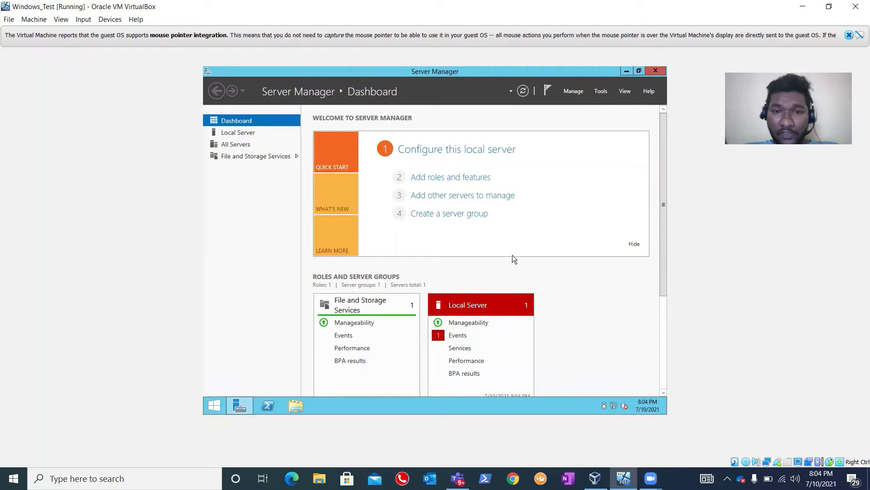
click(241, 133)
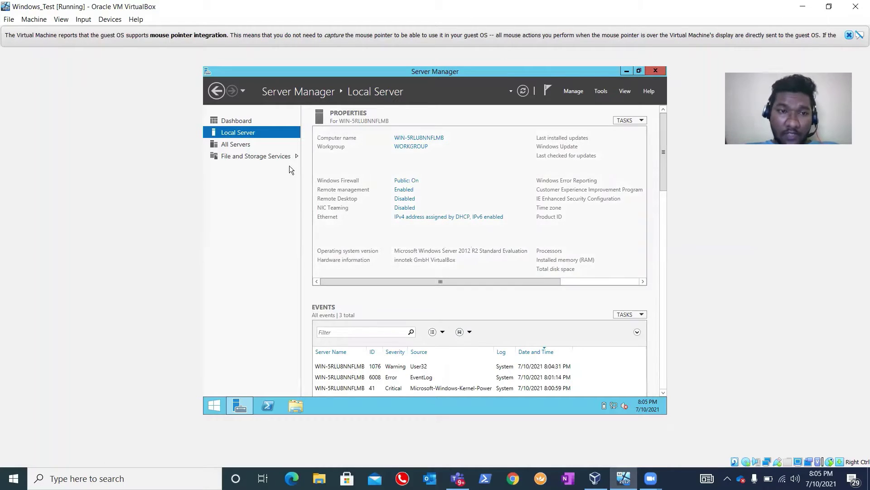
click(241, 120)
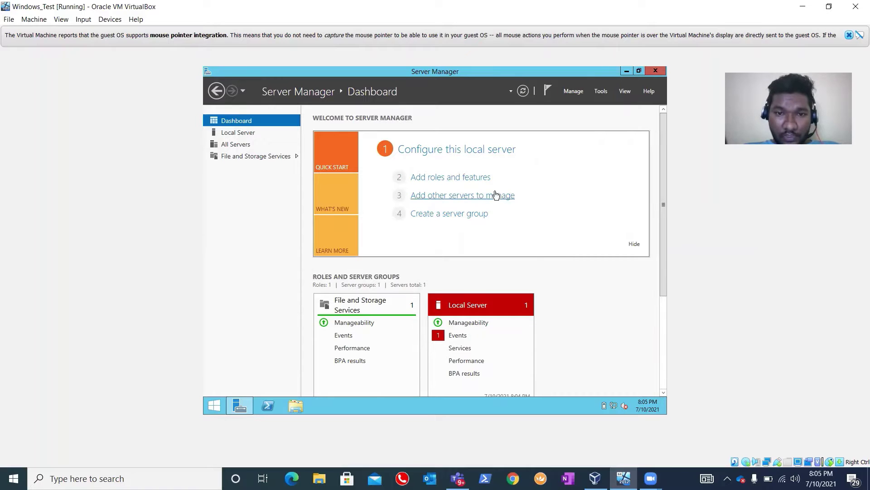
- Run the Add Roles and Features Wizard as a role-based installation on the local server
click(443, 178)
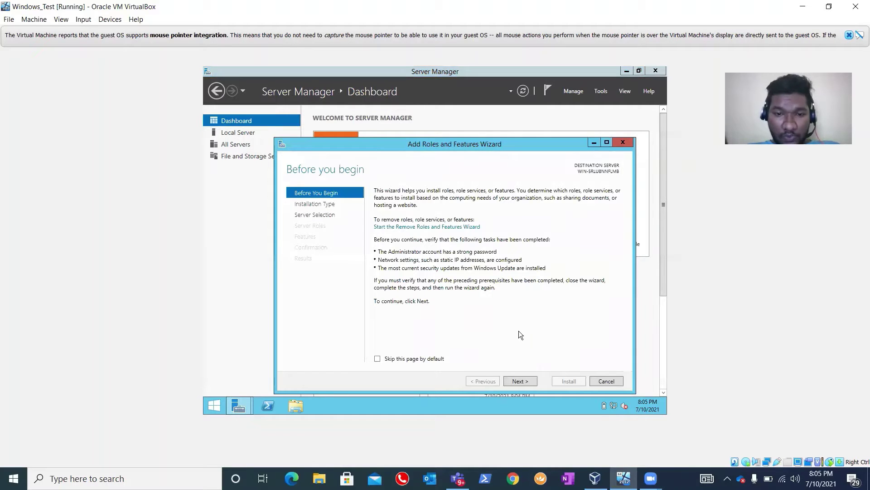
drag(508, 144, 524, 92)
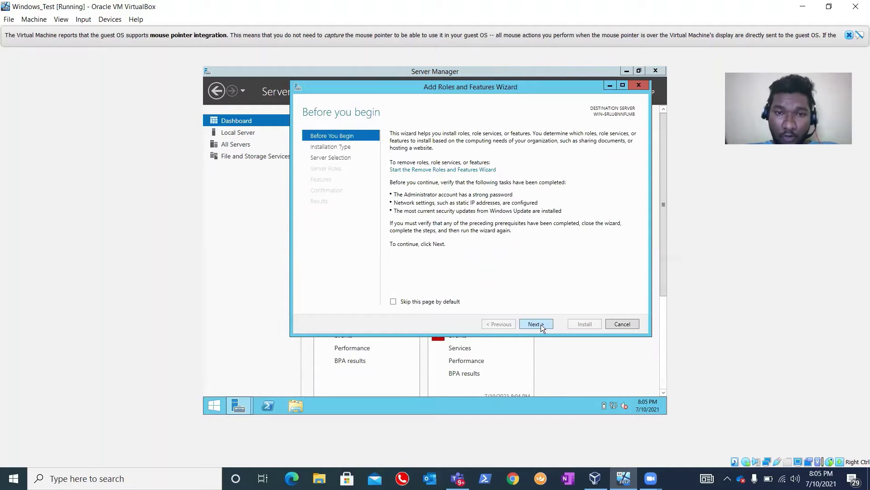
click(535, 324)
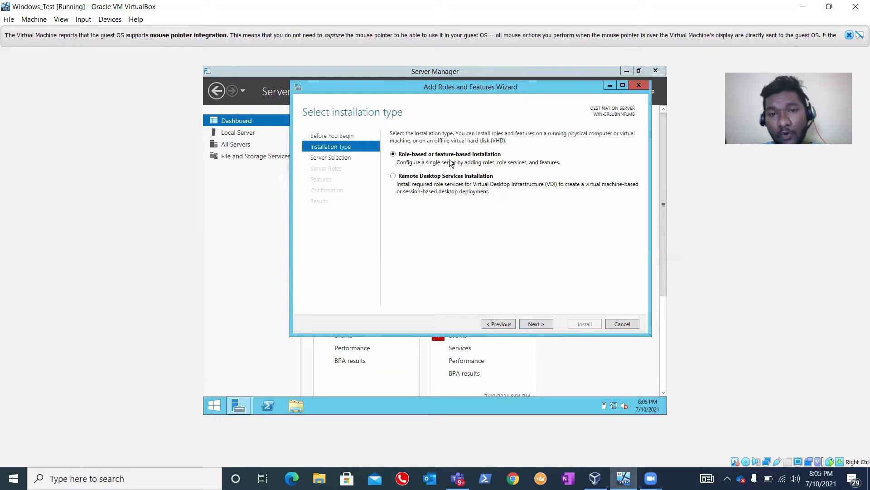
click(543, 322)
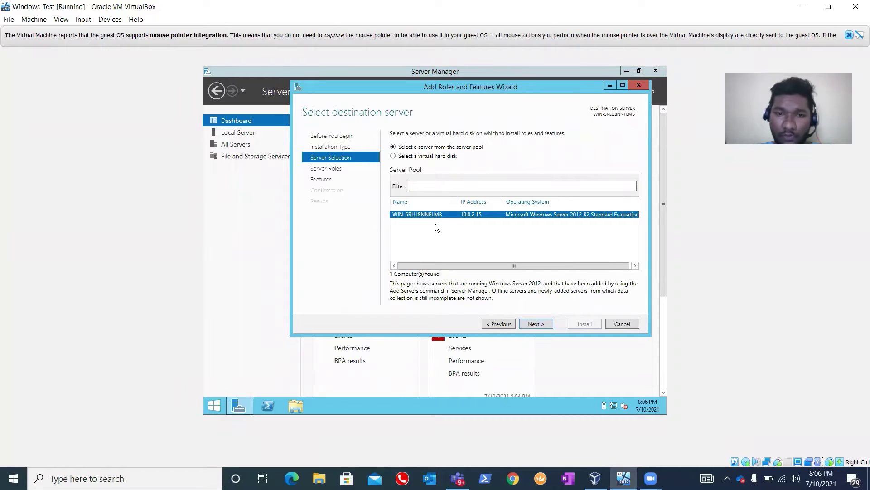
click(558, 213)
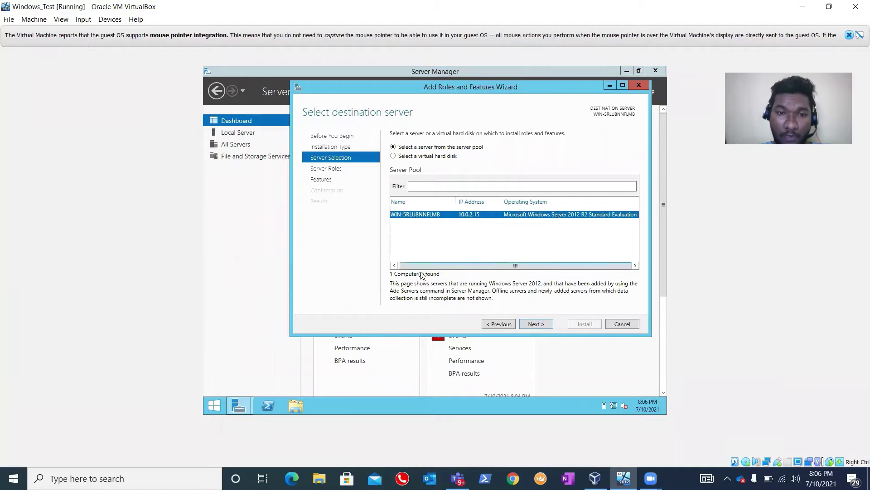
click(534, 320)
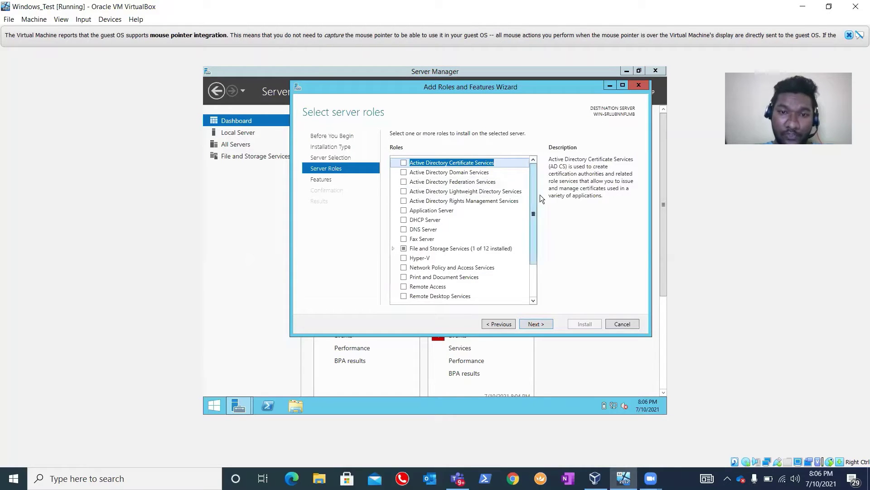
- Tick Active Directory Domain Services, accepting its required features, then tick DNS Server
click(447, 174)
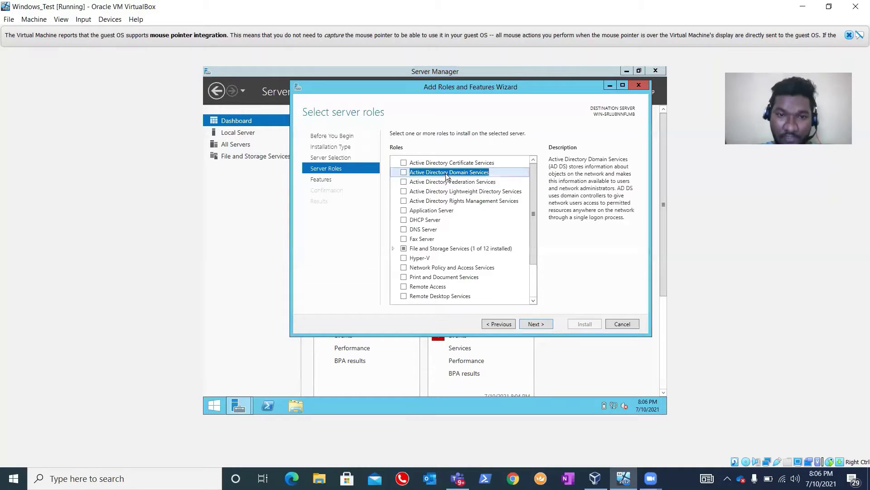
click(404, 173)
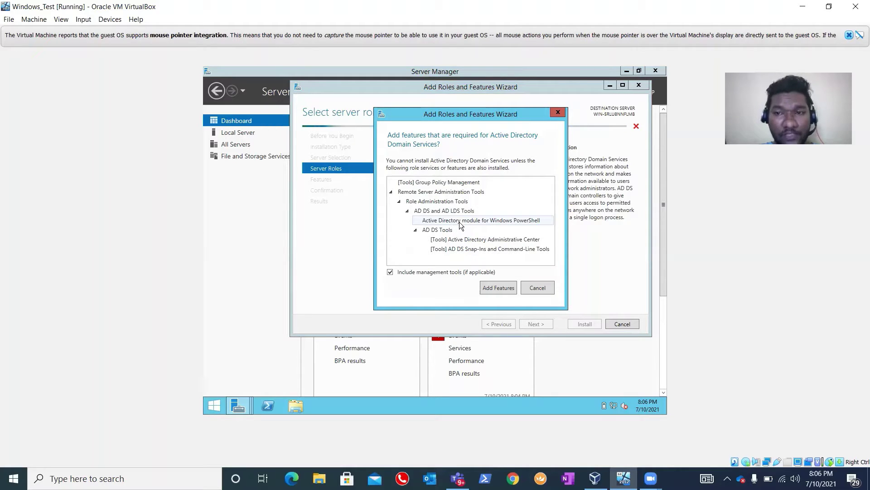
click(495, 290)
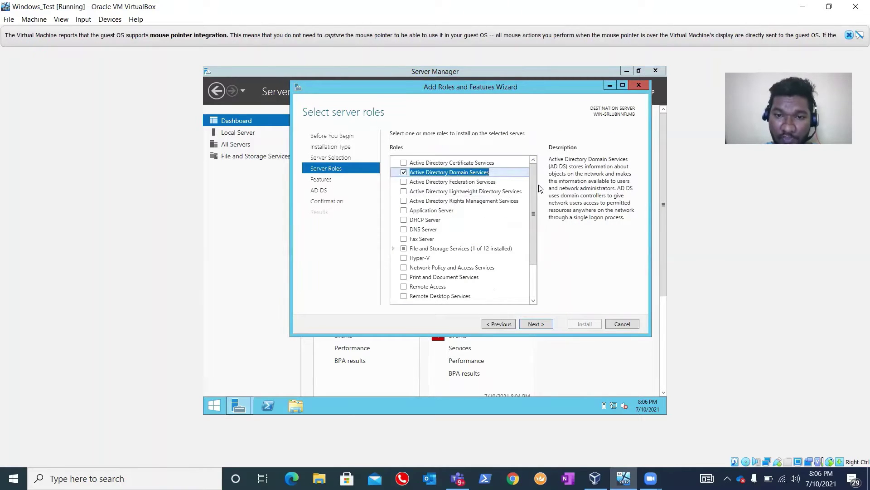
mouse_move(537, 190)
mouse_down()
mouse_move(534, 235)
mouse_move(531, 175)
mouse_up()
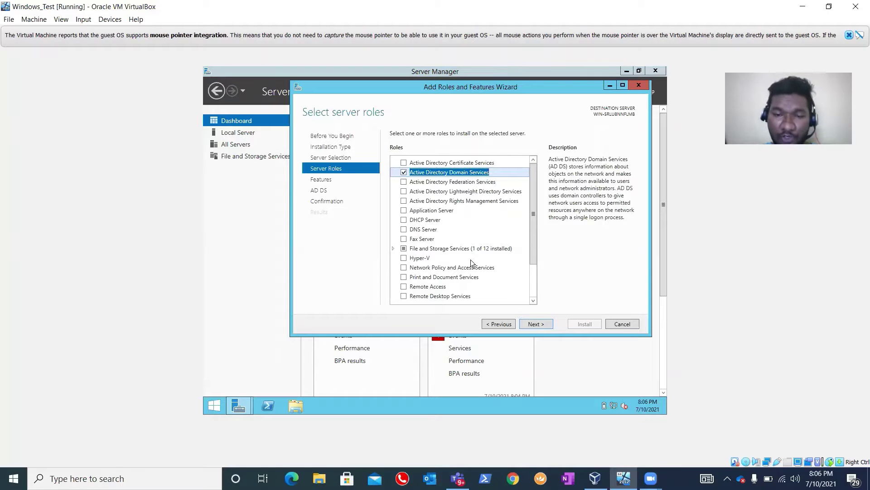
click(403, 230)
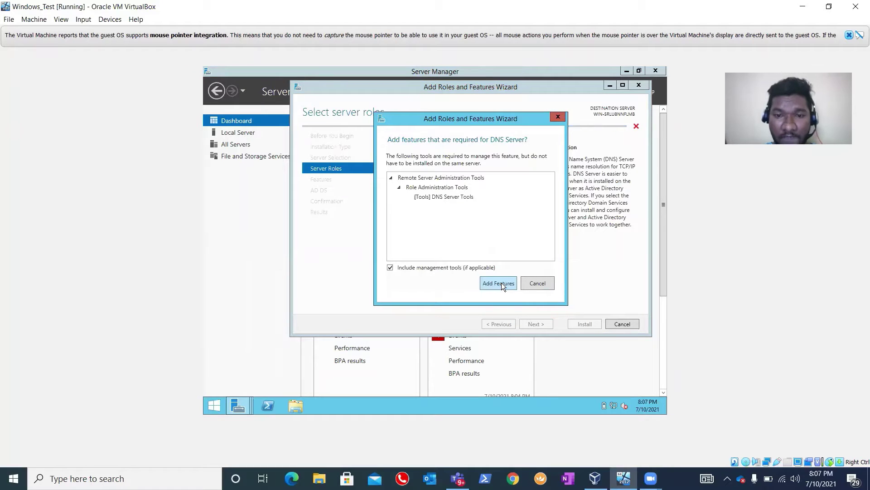
- Accept DNS Server's management tools and continue past the static IP address warning
click(501, 282)
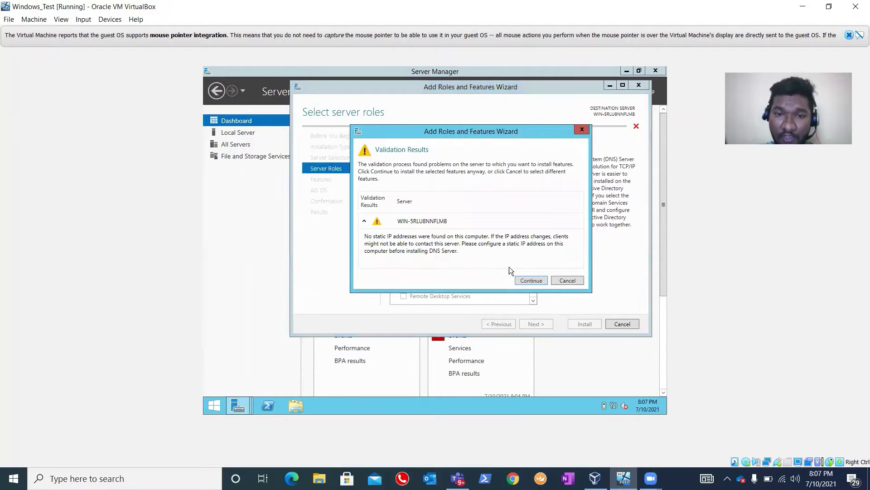
click(537, 279)
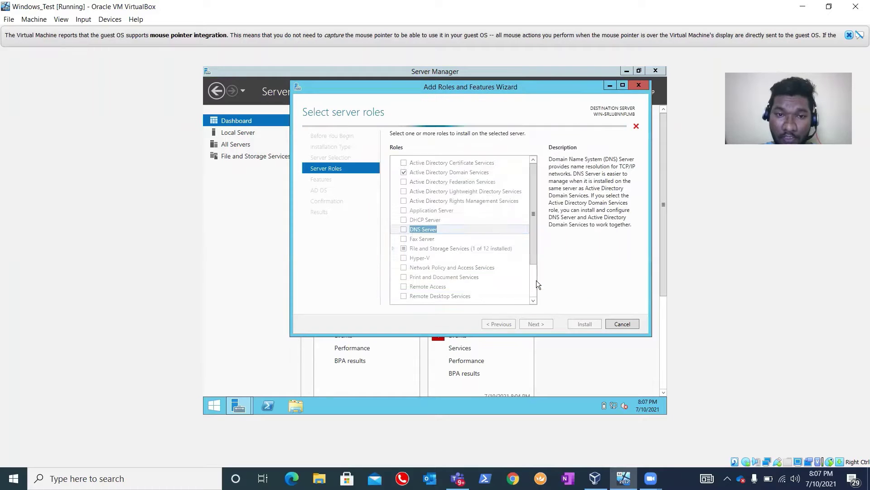
scroll(510, 260, down, 2)
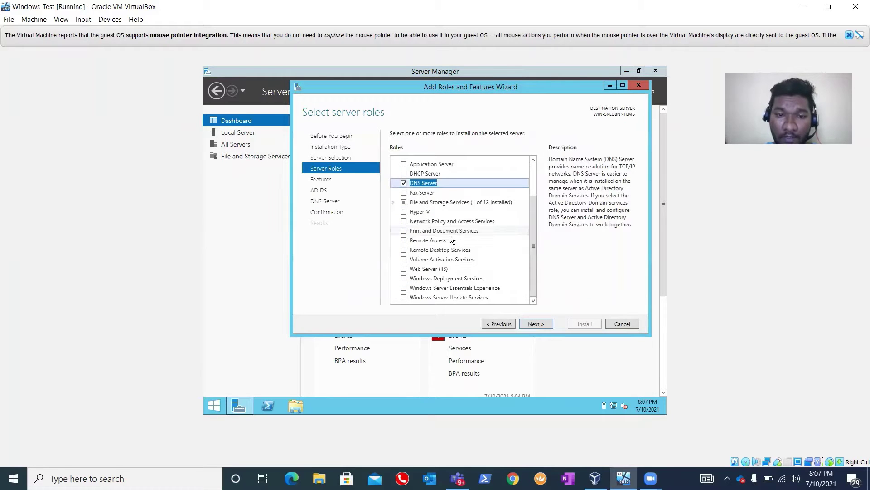
- Advance to Select features and scroll through the list, with Group Policy Management ticked
click(537, 324)
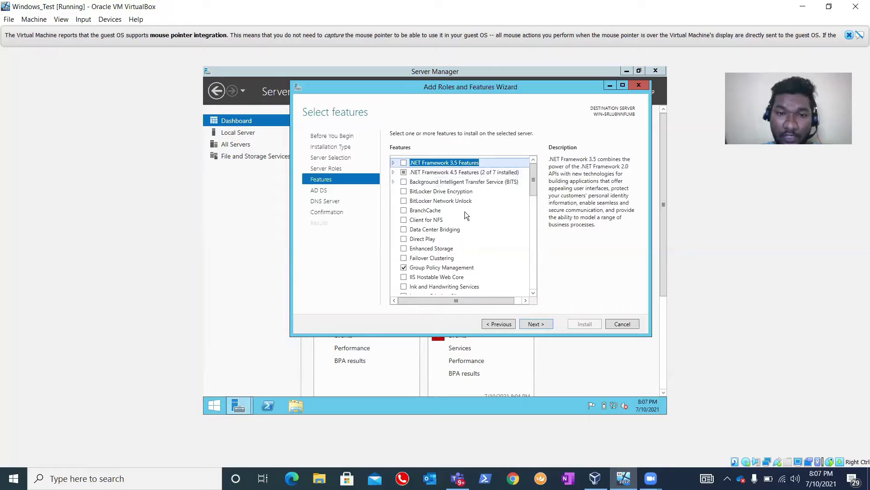
scroll(466, 236, down, 2)
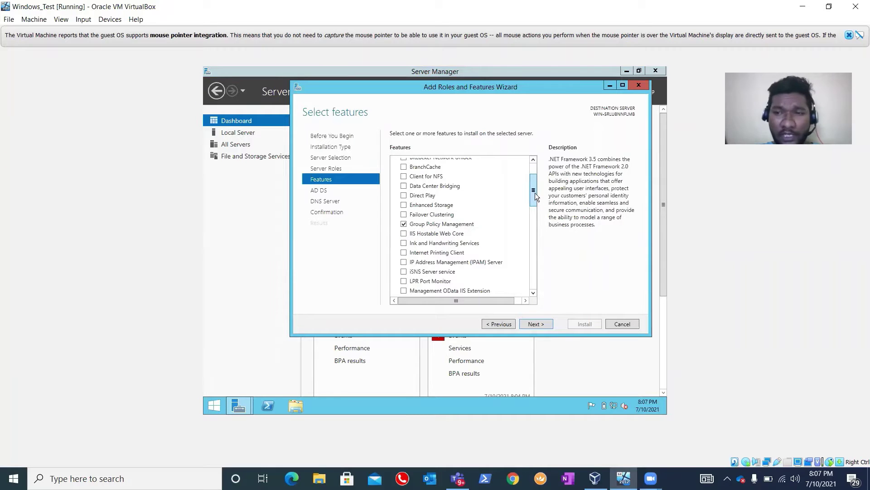
drag(535, 195, 534, 269)
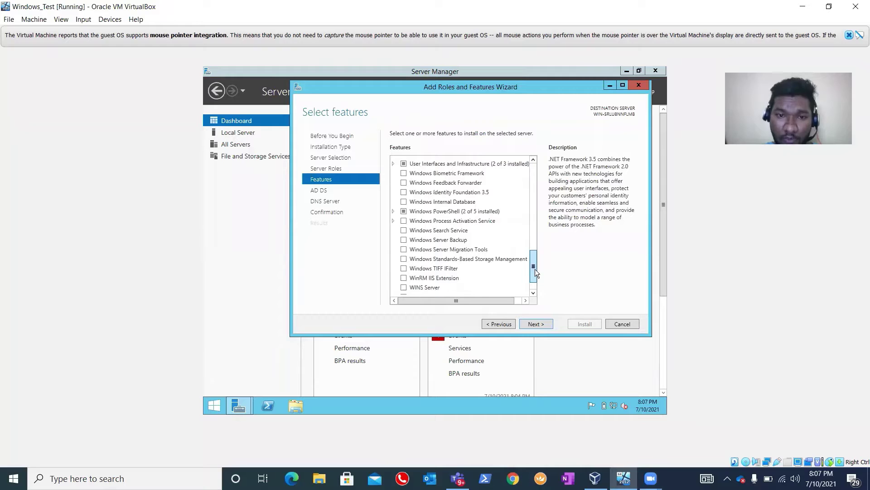
- Step past the features, AD DS and DNS Server pages to Confirm installation selections
click(535, 324)
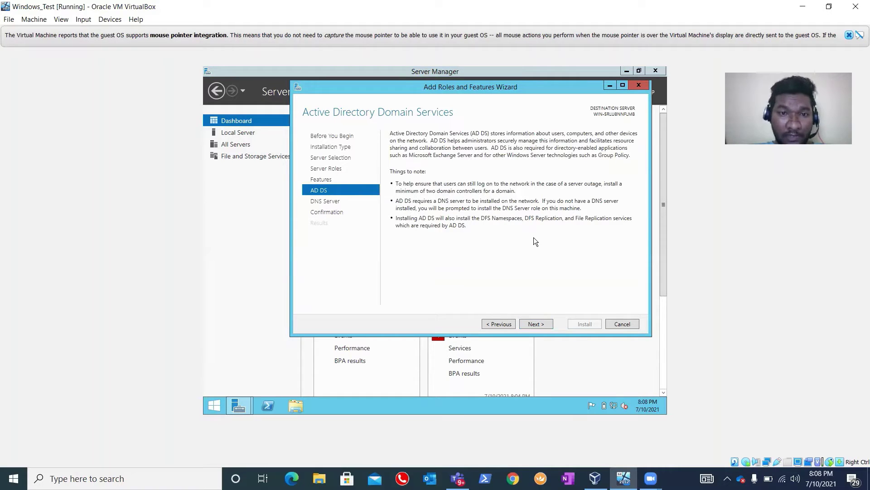
click(542, 322)
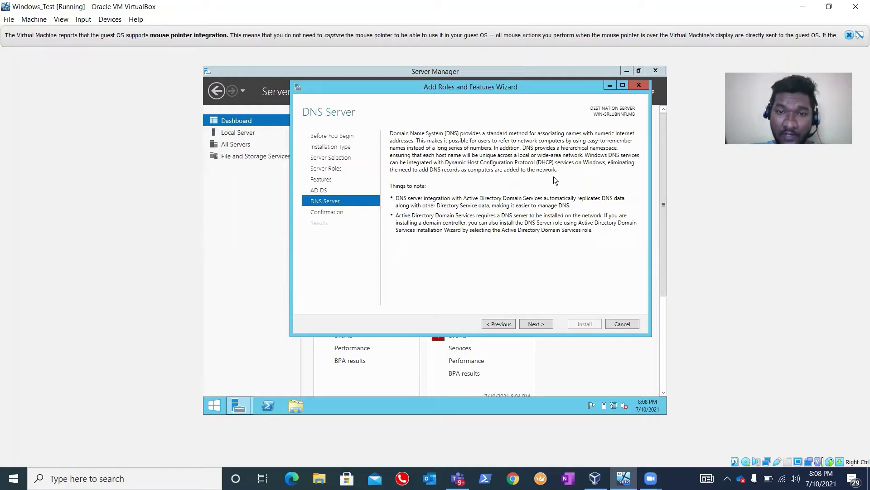
click(536, 323)
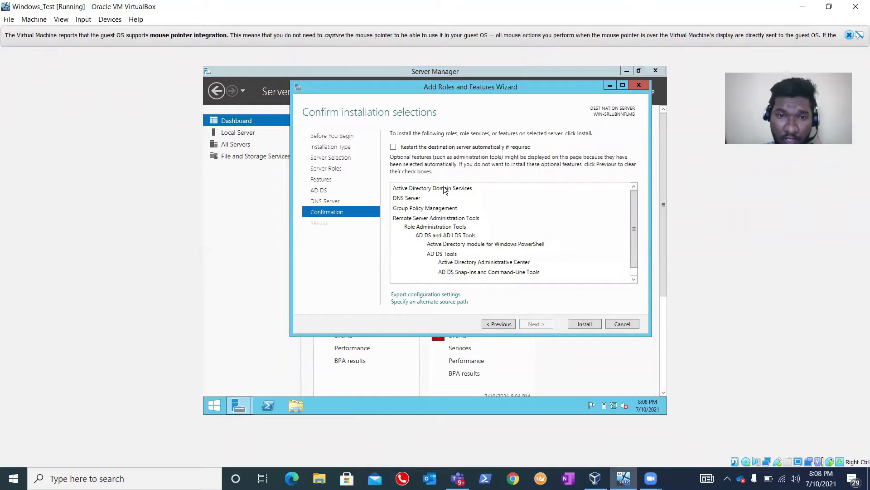
- Allow automatic restart if required and install AD DS, DNS Server and the selected features
click(423, 151)
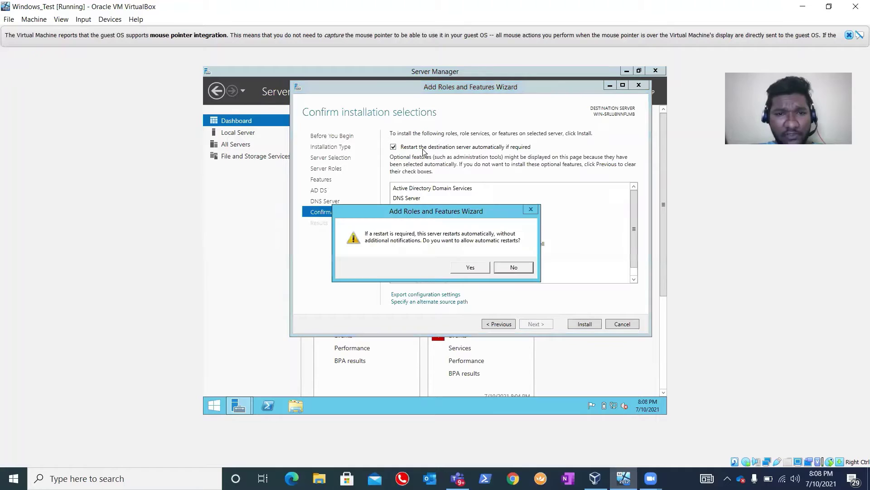
click(471, 268)
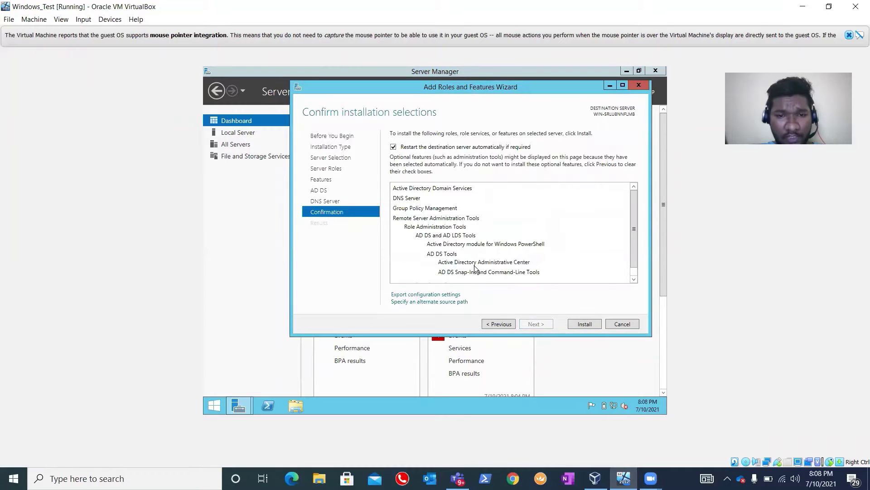
click(585, 324)
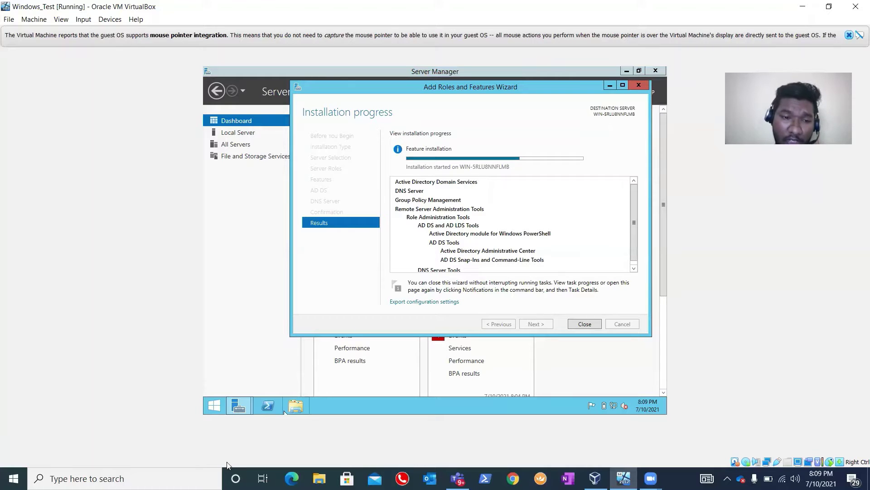
mouse_move(238, 405)
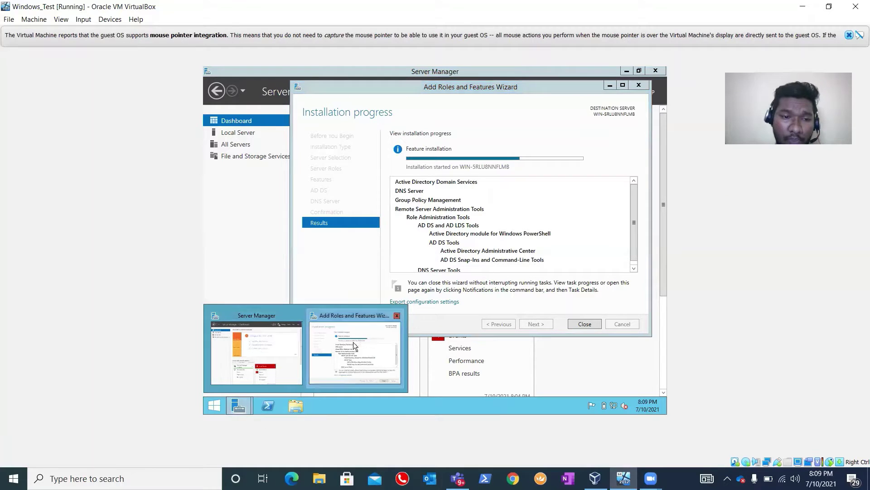
- Bring the wizard forward and view the Local Server page while AD DS and DNS finish installing
click(275, 338)
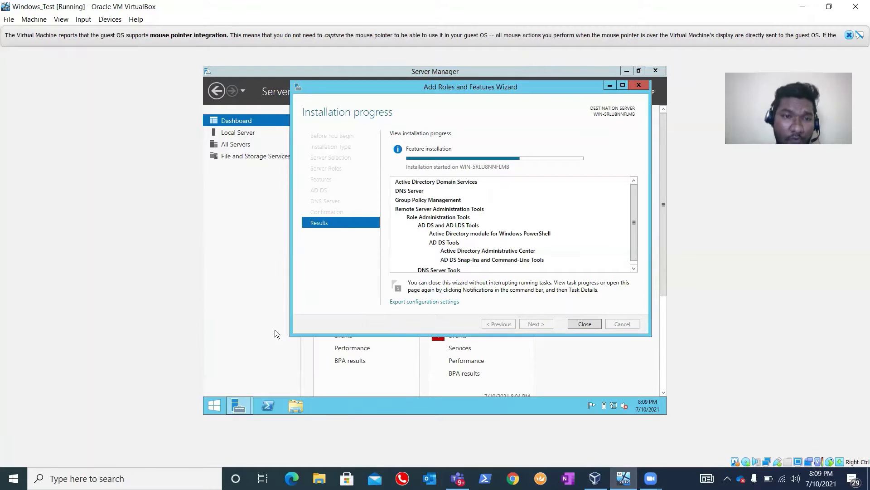
click(227, 132)
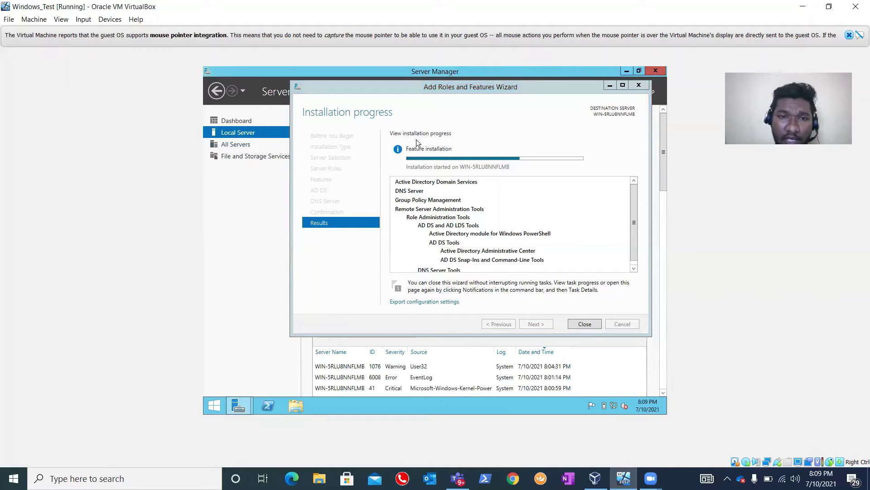
drag(449, 88, 449, 218)
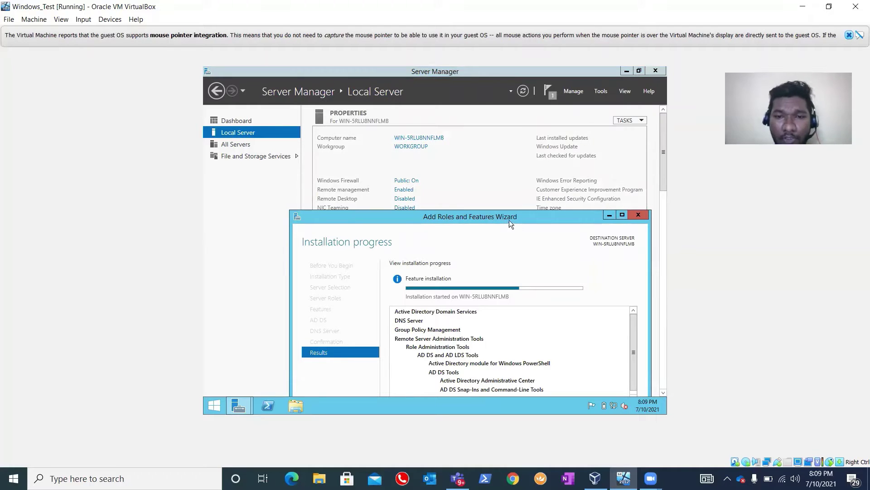
drag(509, 219, 525, 113)
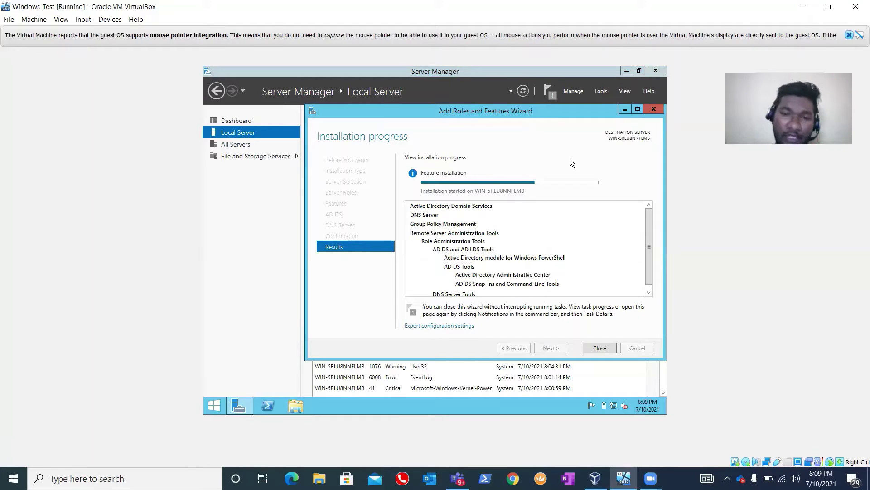
scroll(574, 245, down, 1)
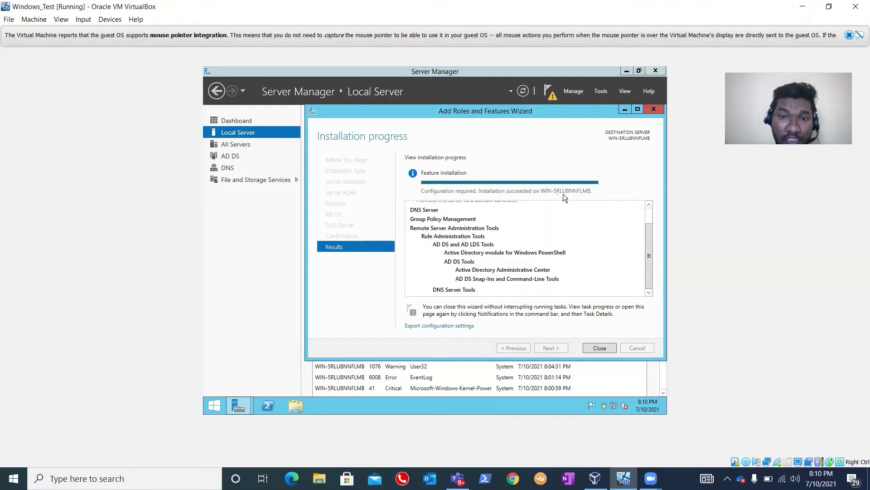
- Close the wizard and open the notification flag showing 'Promote this server to a domain controller'
click(599, 347)
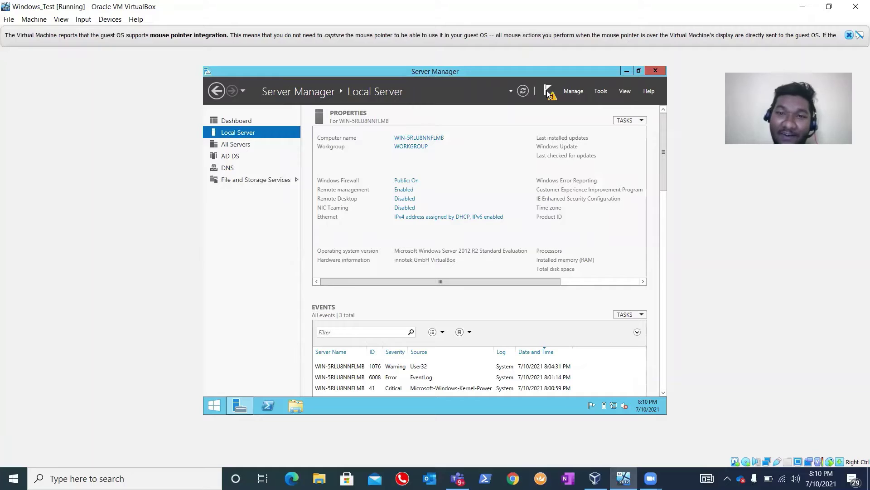
click(548, 93)
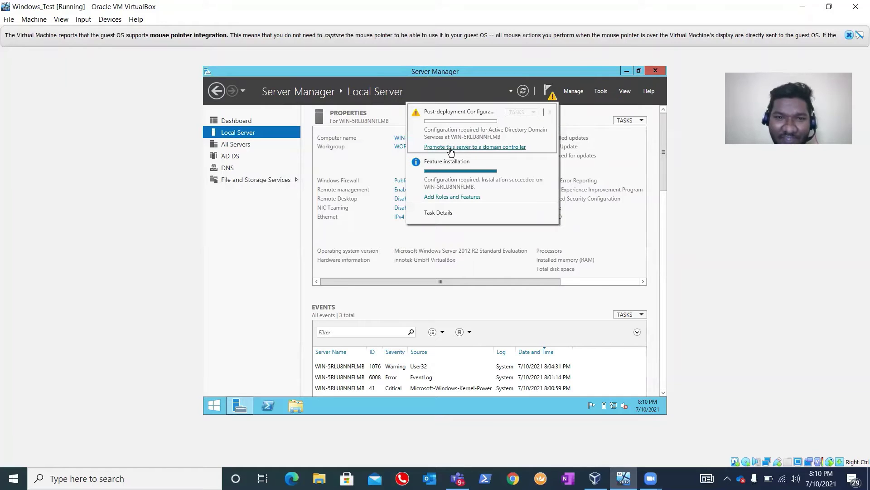
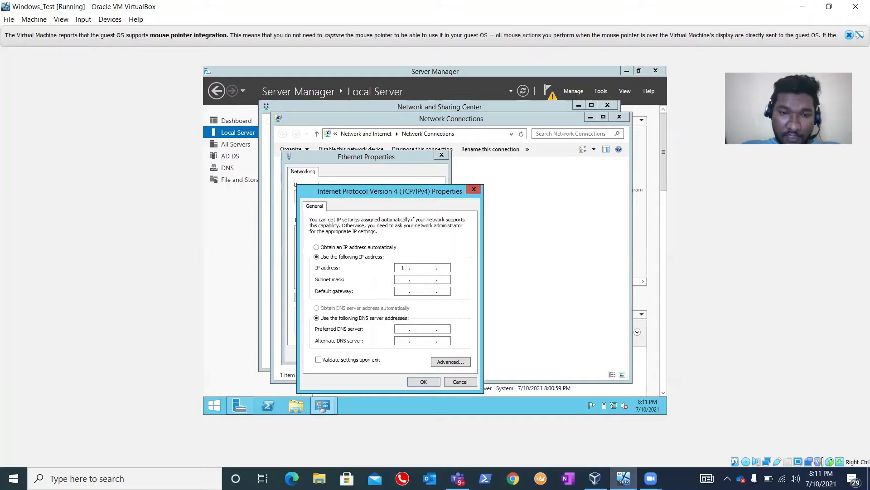
- Enter IP address 10.10.10.1, keep subnet mask 255.0.0.0, and type preferred DNS 10.10.10.1
text(10 . 10 . 10)
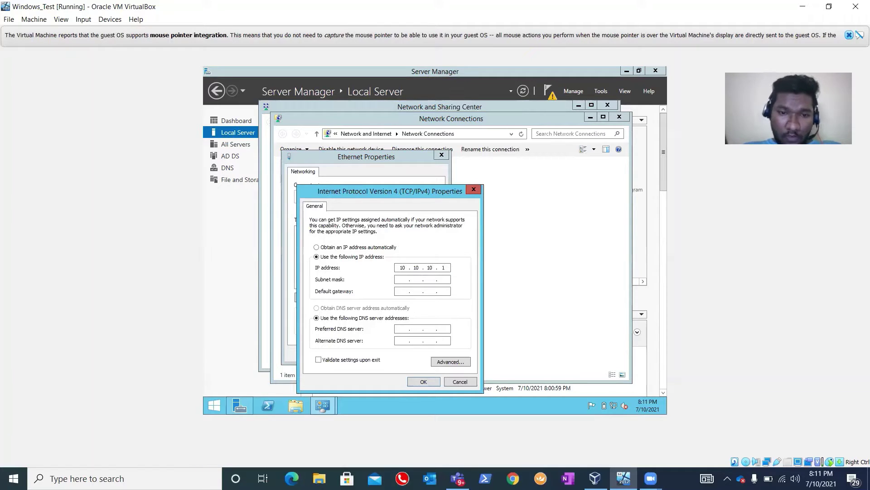
click(402, 279)
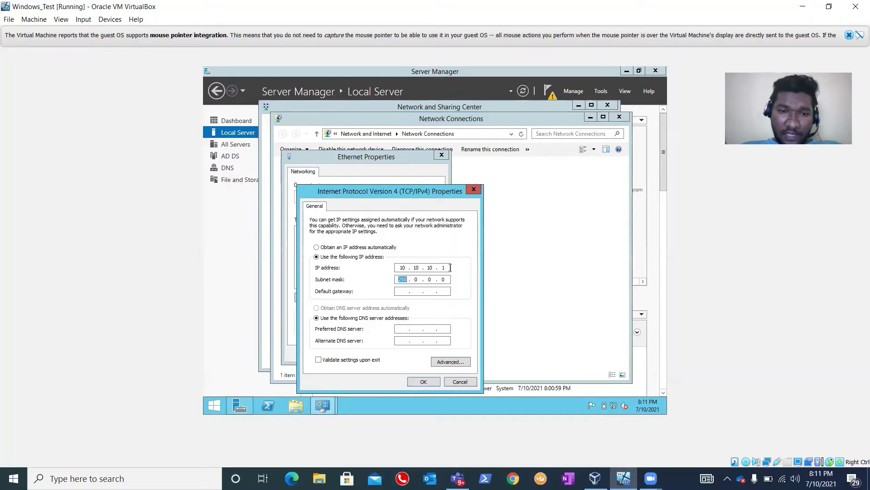
click(407, 280)
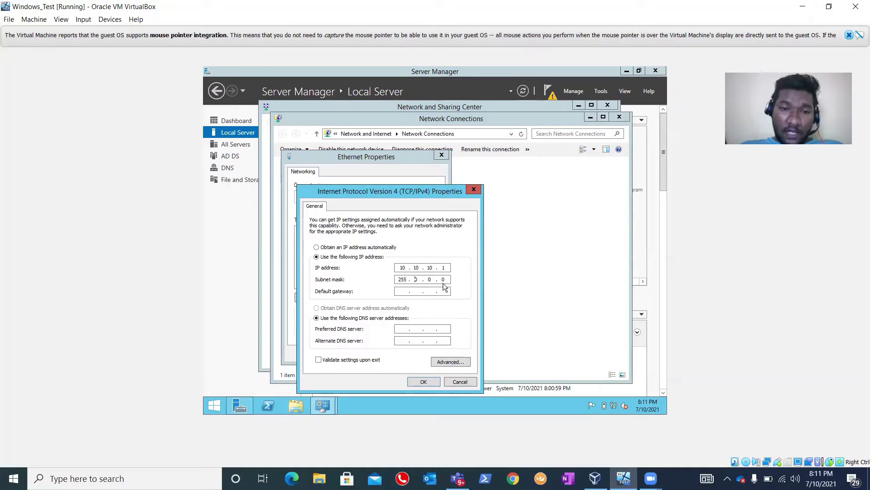
click(401, 329)
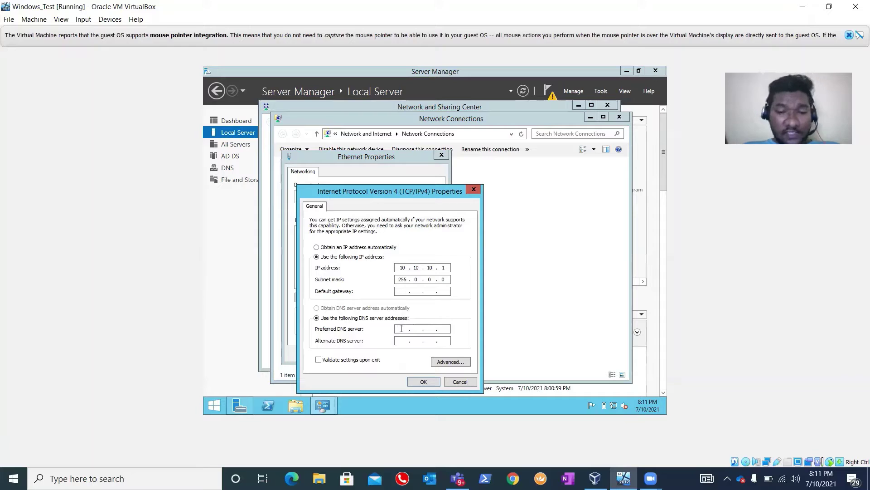
text(10 . . .)
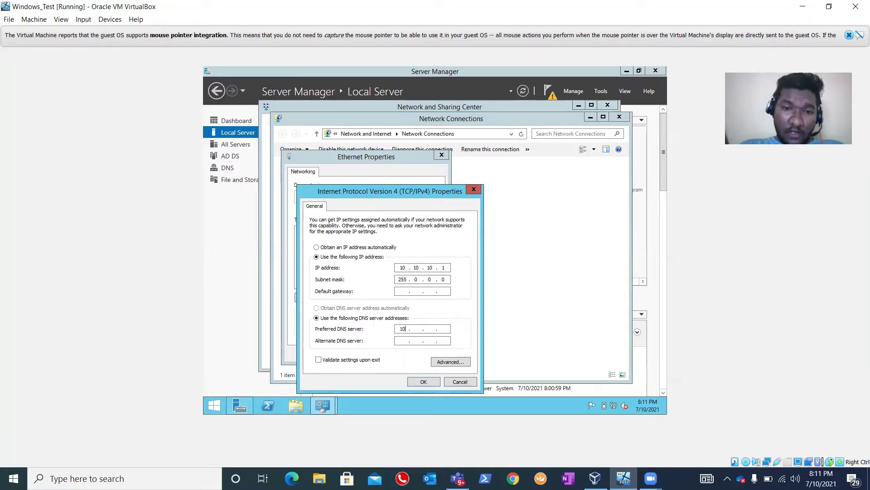
key(BackSpace)
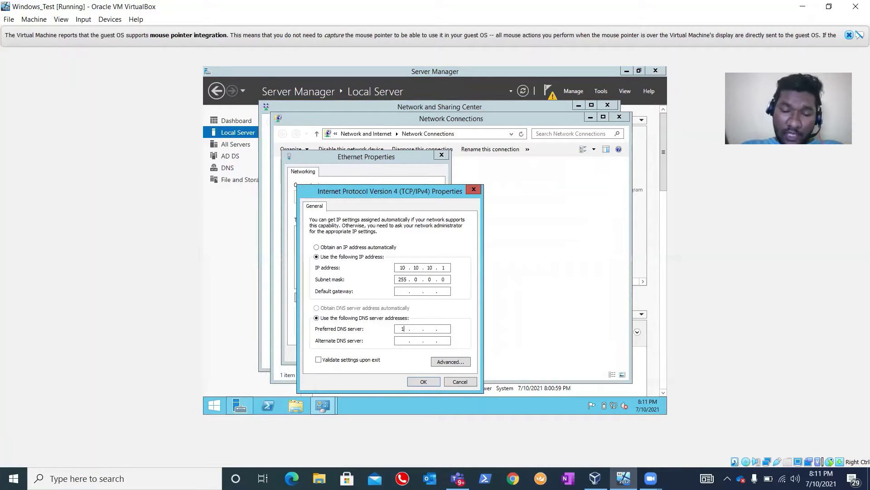
text(0 . 1)
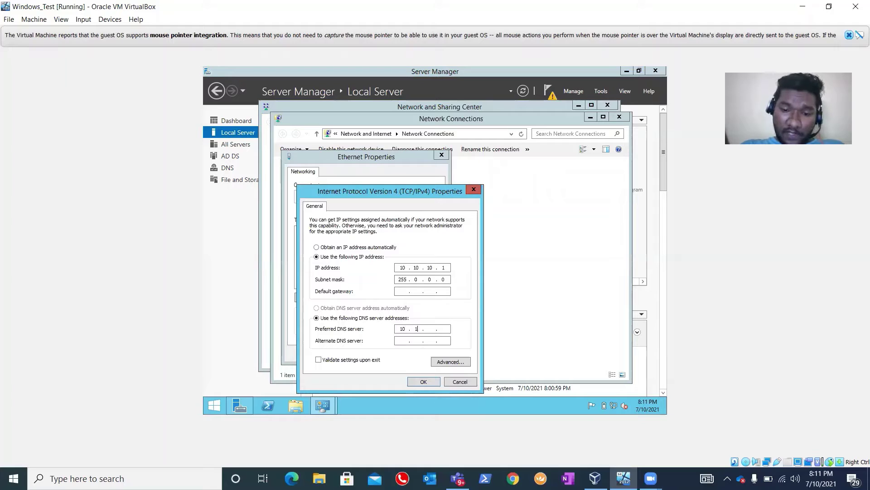
text(0 . )
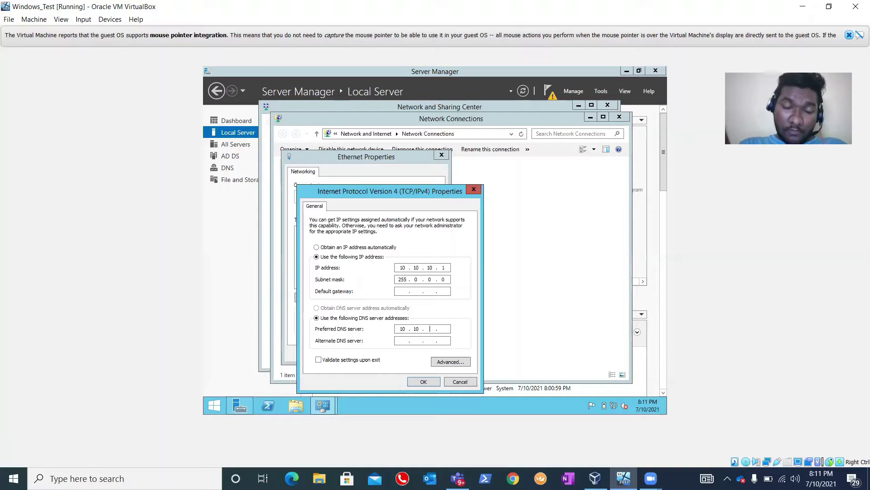
text(10)
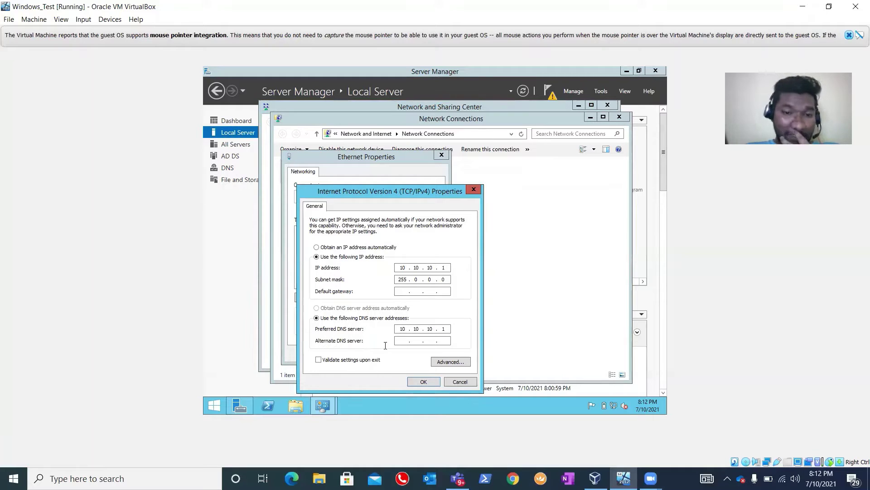
- Confirm the IPv4 and adapter dialogs, close both network windows, then launch domain controller promotion
click(423, 382)
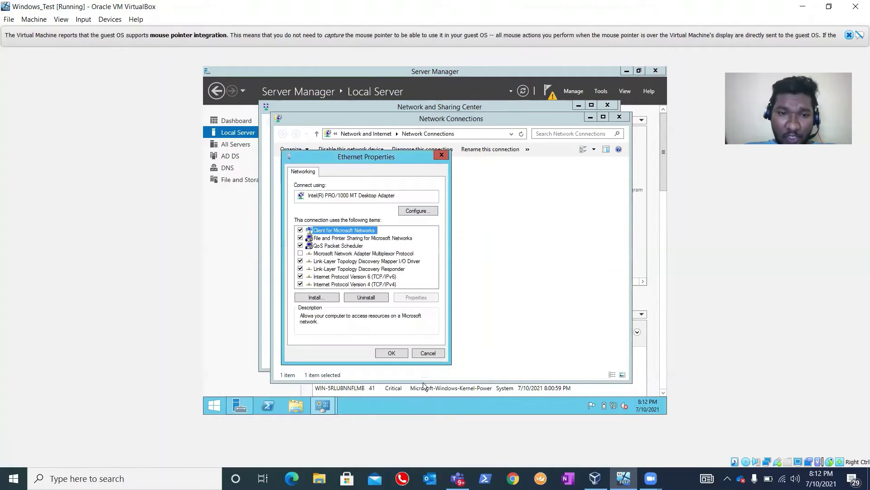
click(391, 354)
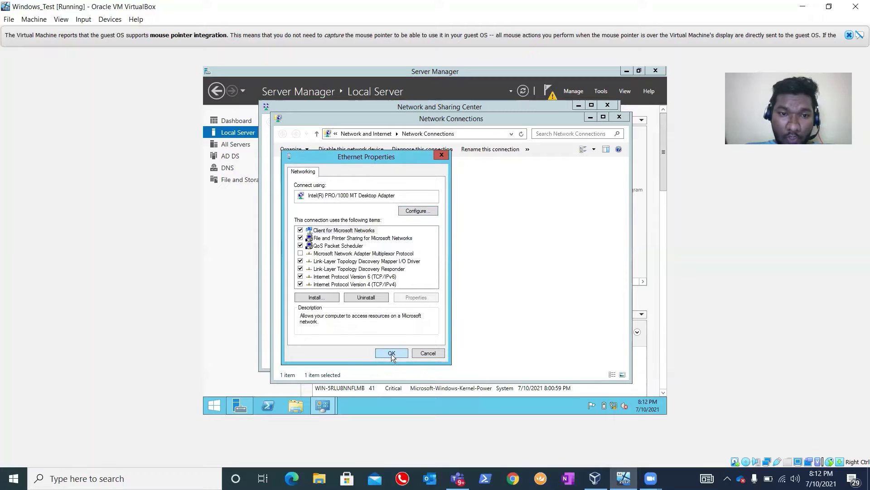
click(409, 295)
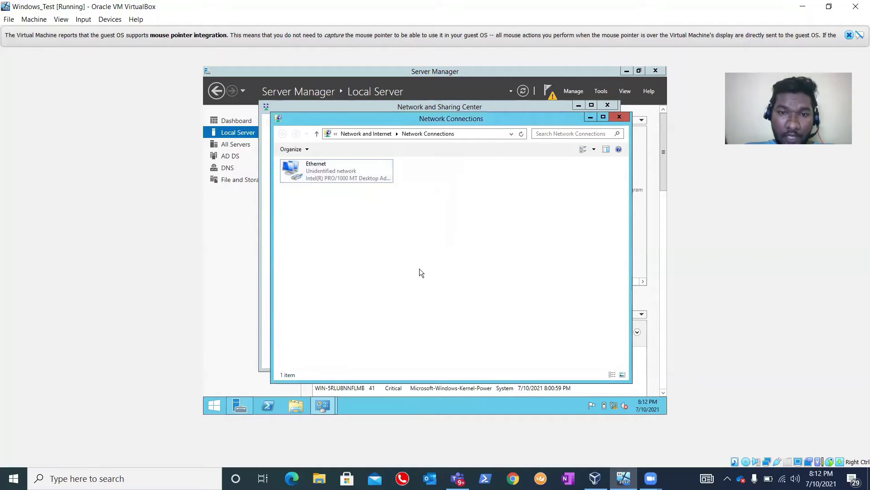
click(625, 119)
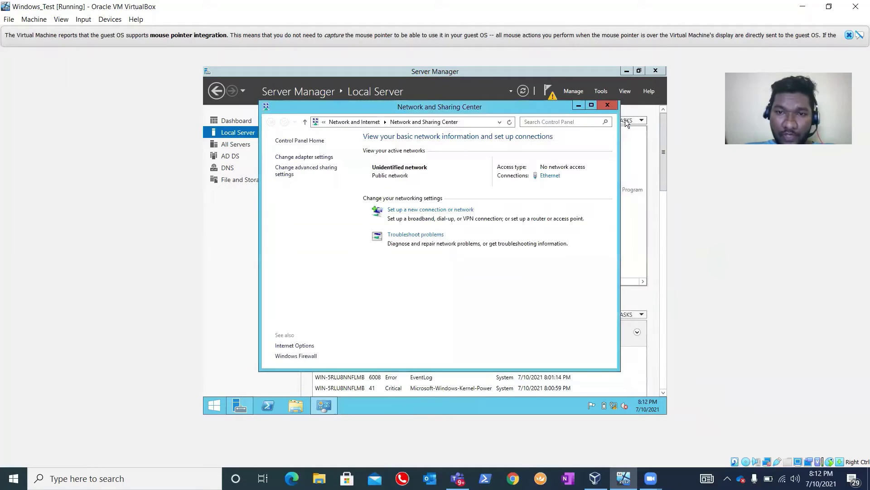
click(613, 104)
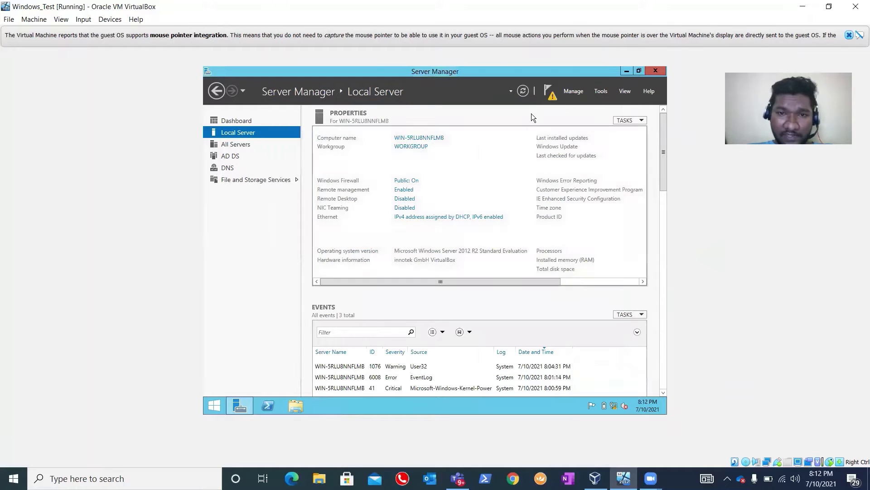
click(550, 93)
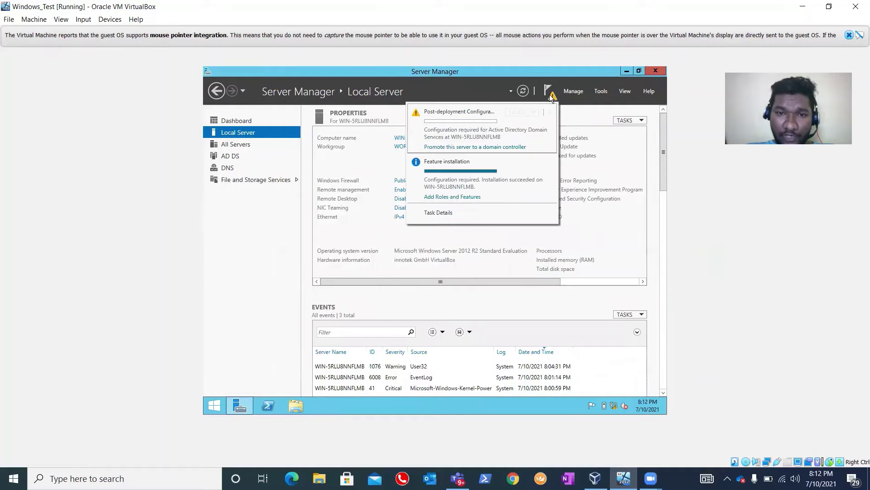
click(512, 146)
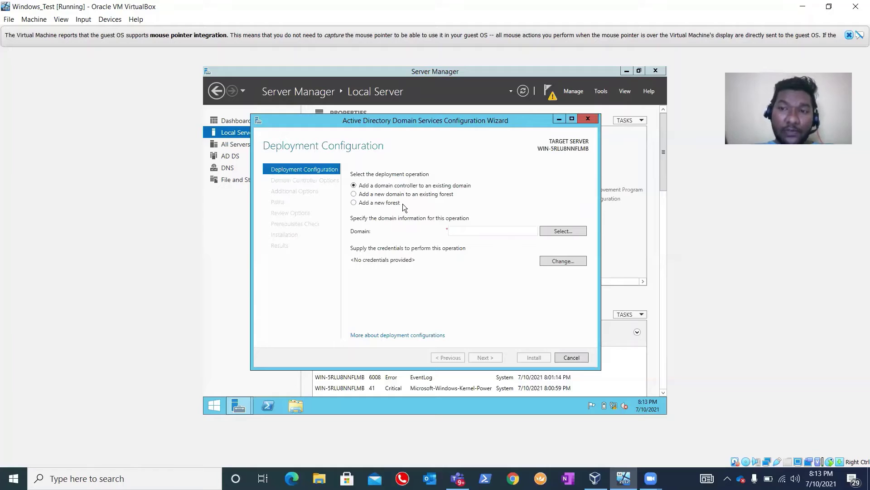
- Compare the existing-domain and child-domain options, then settle on 'Add a new forest'
click(375, 204)
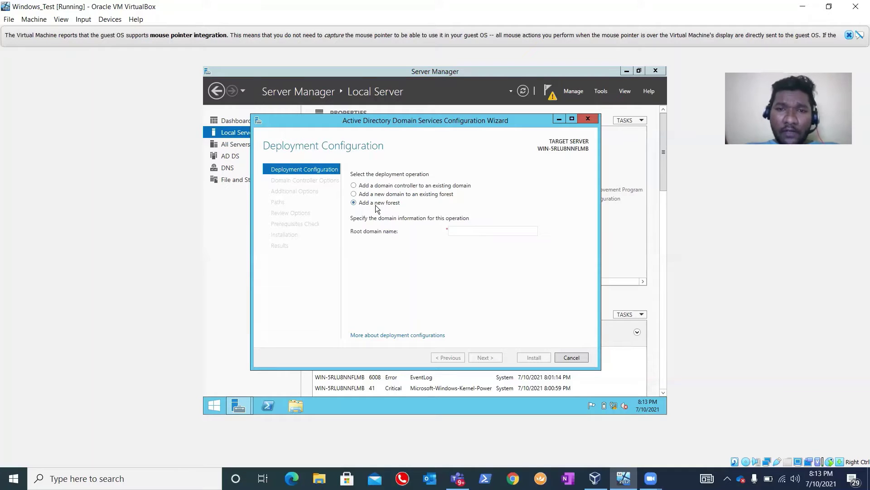
click(442, 187)
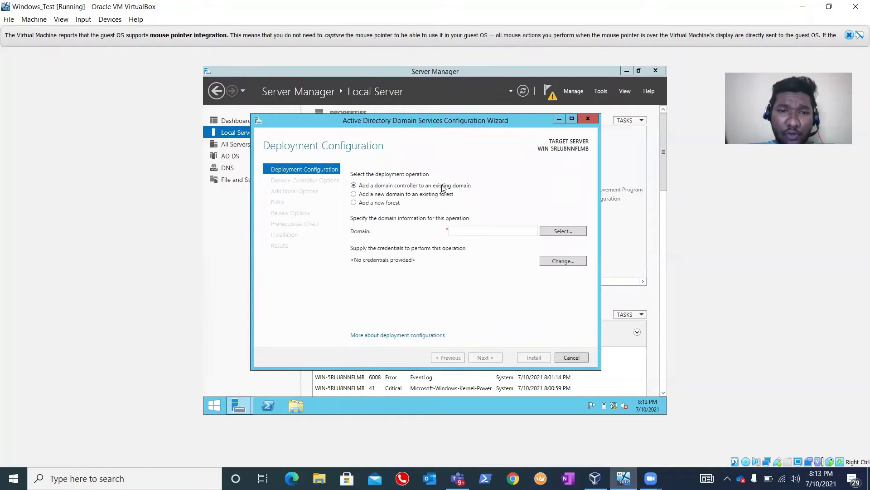
click(497, 233)
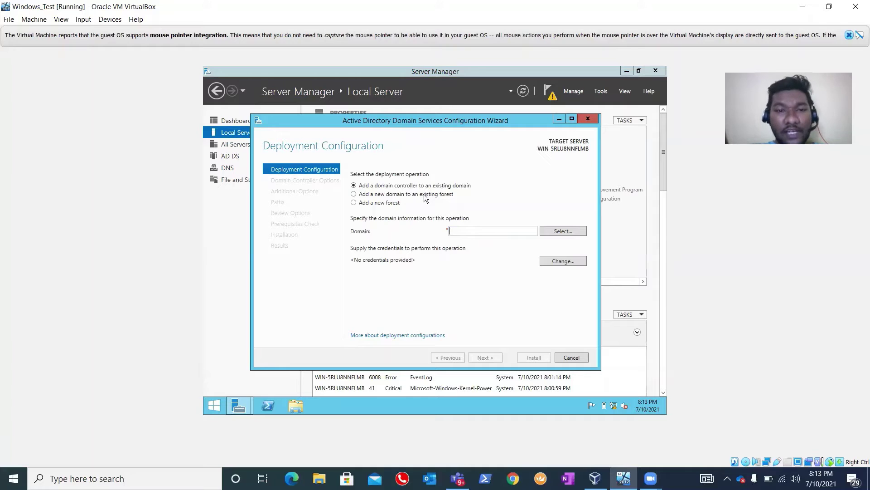
click(425, 194)
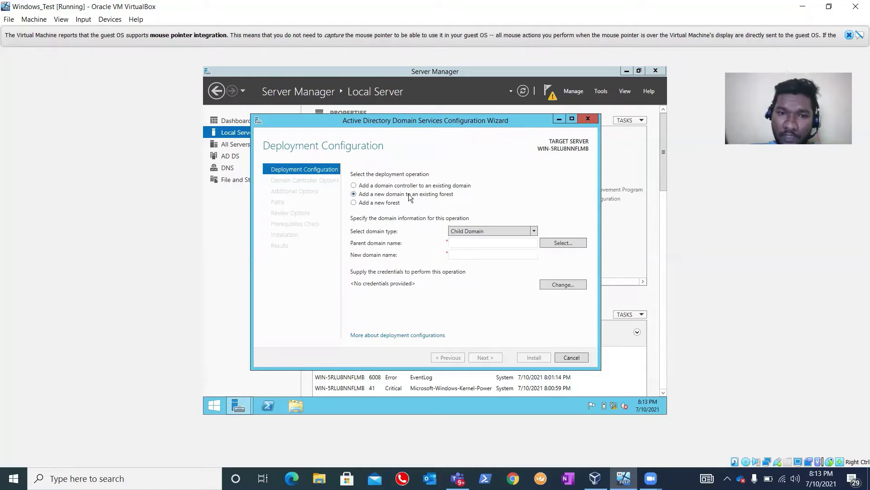
click(473, 233)
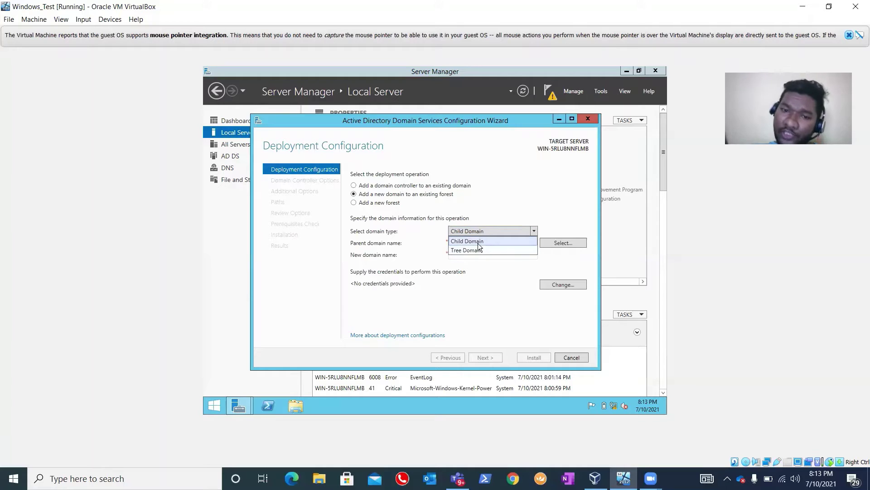
click(478, 241)
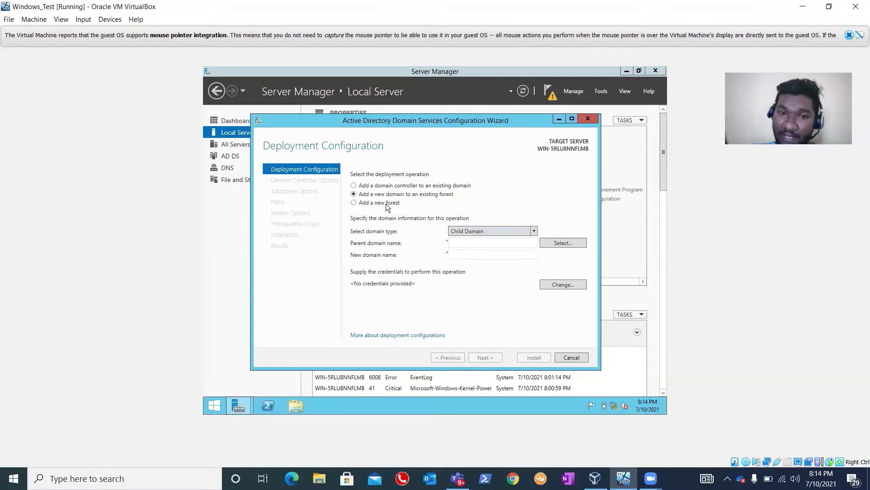
click(387, 207)
click(477, 230)
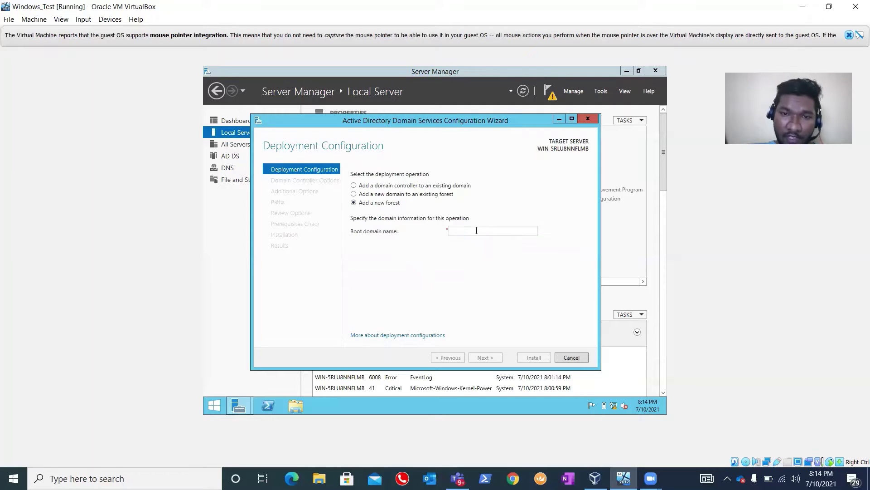
- Enter TechTube as the root domain name and try to proceed
text(T)
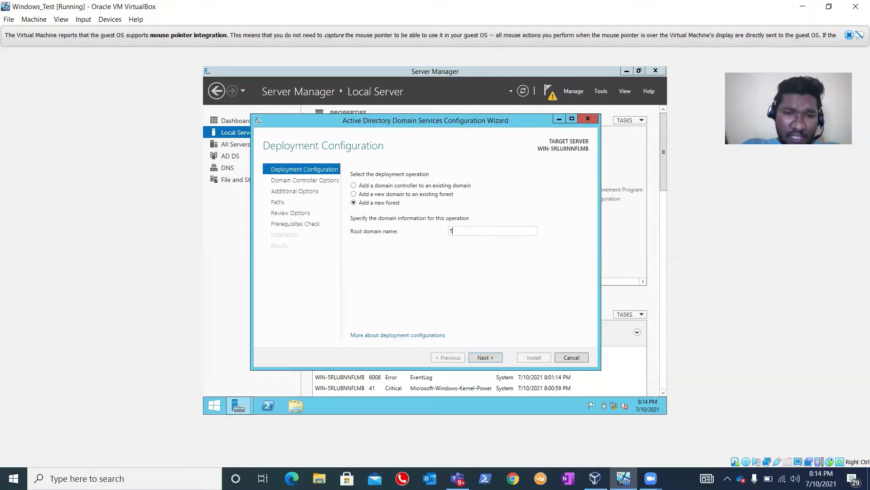
text(echTips)
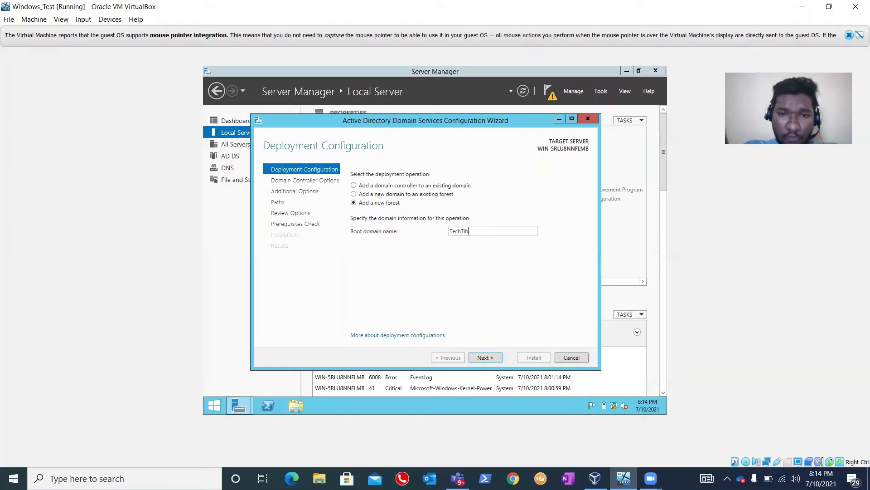
key(BackSpace)
key(BackSpace)
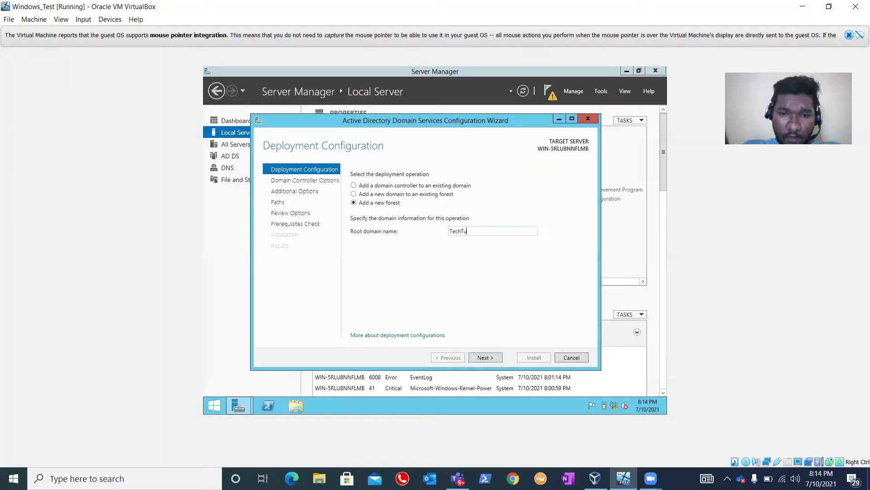
text(be)
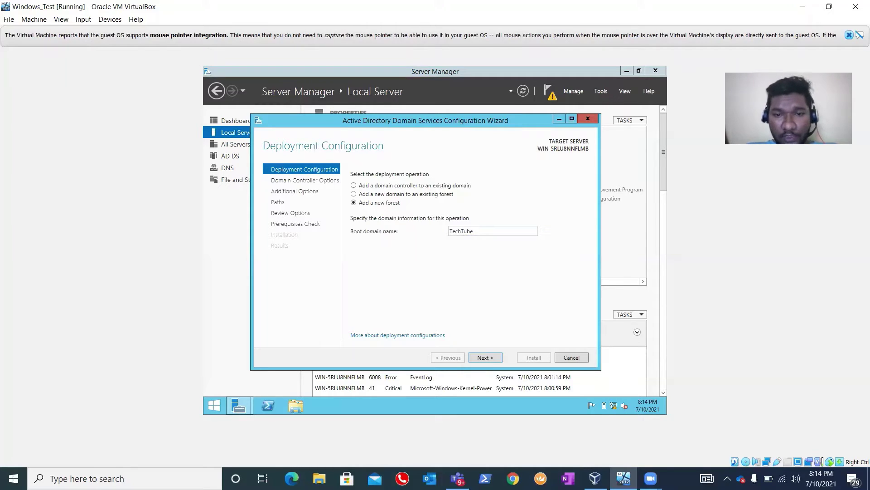
click(495, 358)
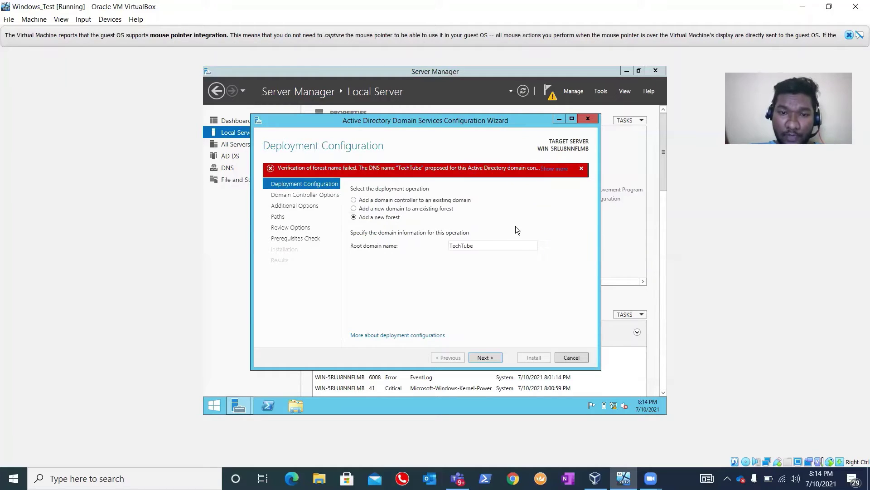
- Correct the root domain to TechTube.com, continue, and expand the verification error details
double_click(493, 244)
click(494, 244)
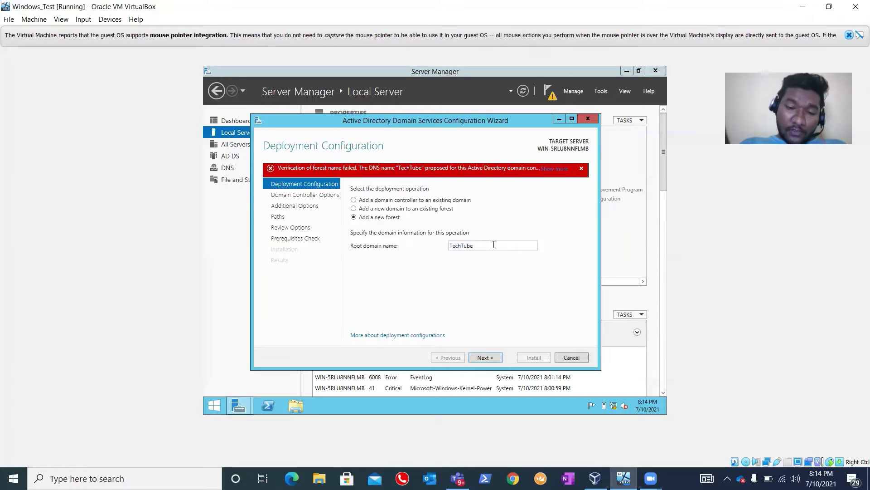
text(.com)
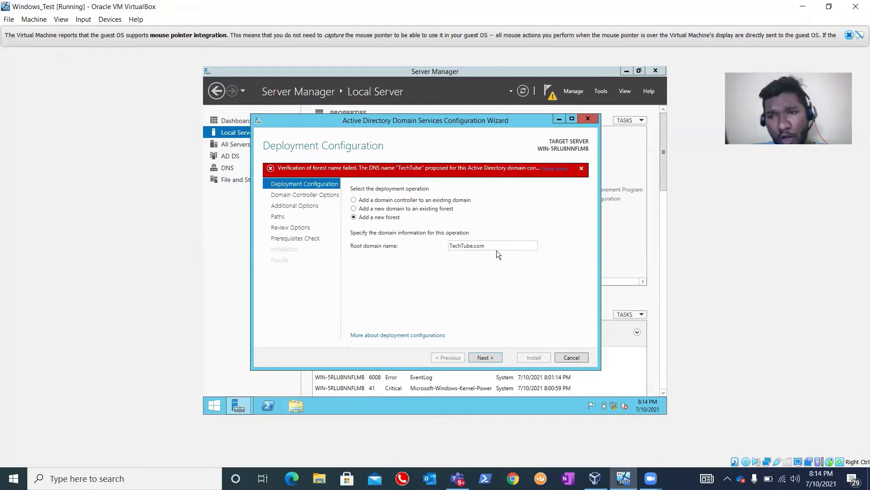
click(496, 357)
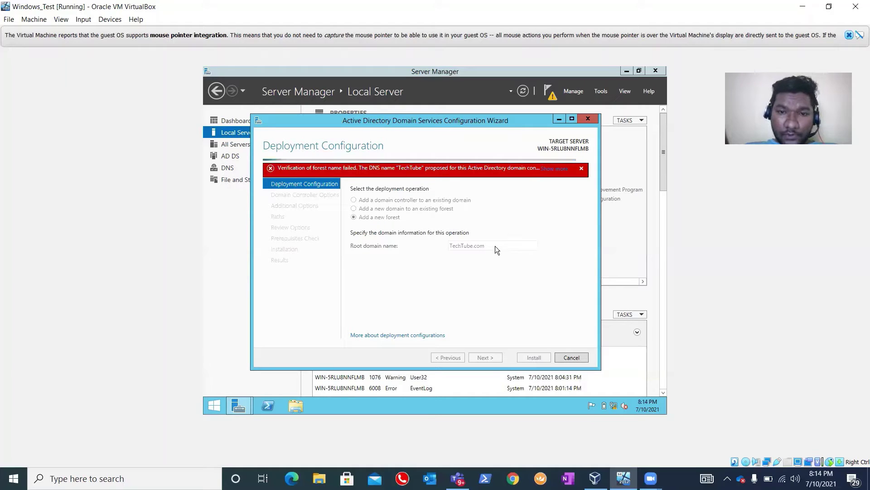
click(556, 169)
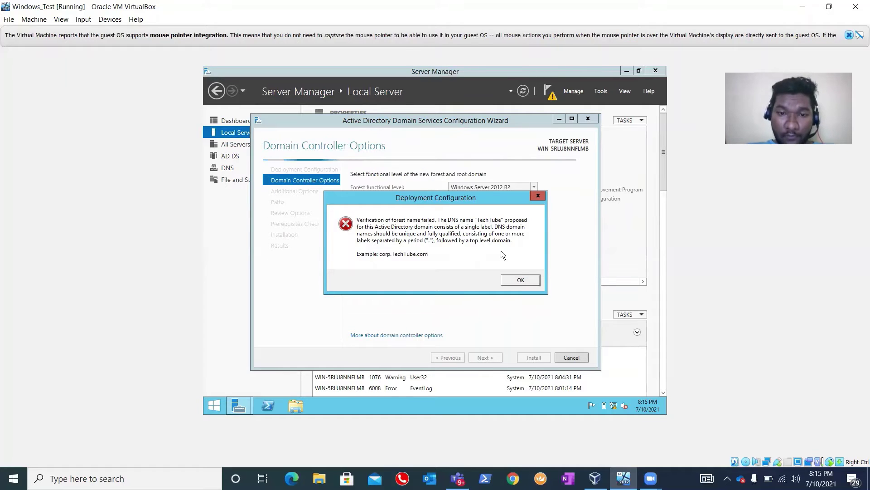
- Dismiss the error and enter the DSRM password in Password and Confirm password
click(521, 279)
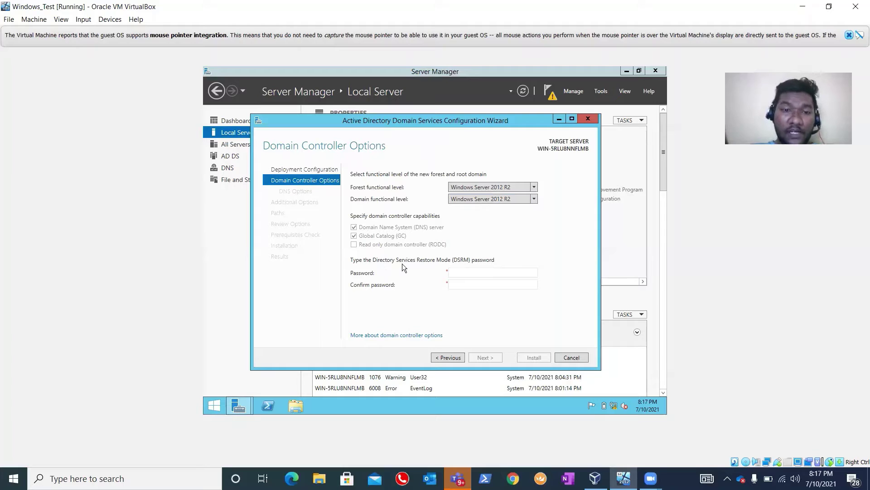
click(489, 273)
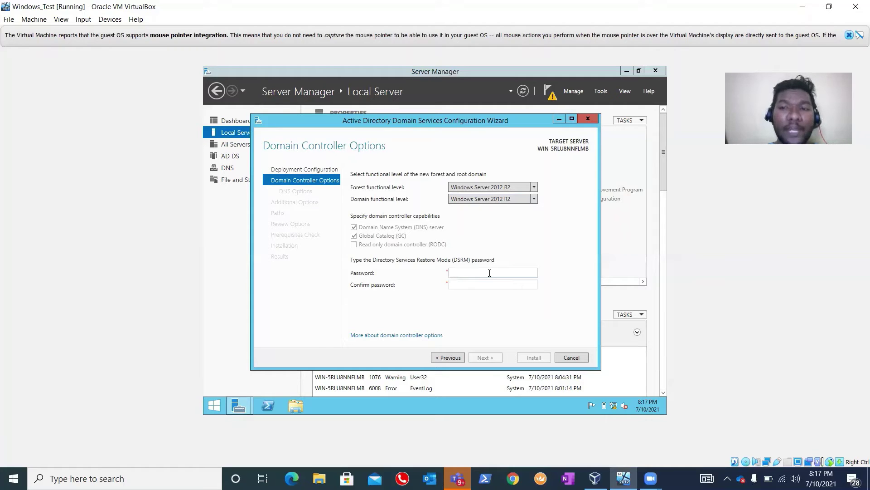
click(489, 272)
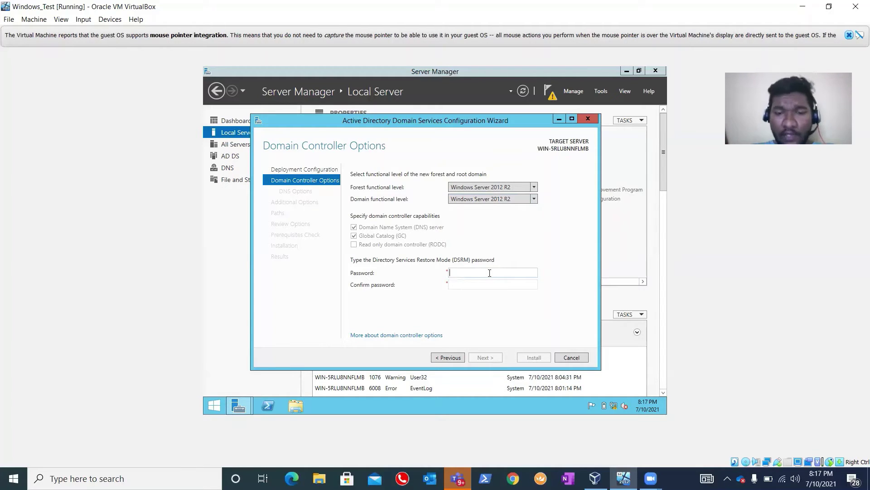
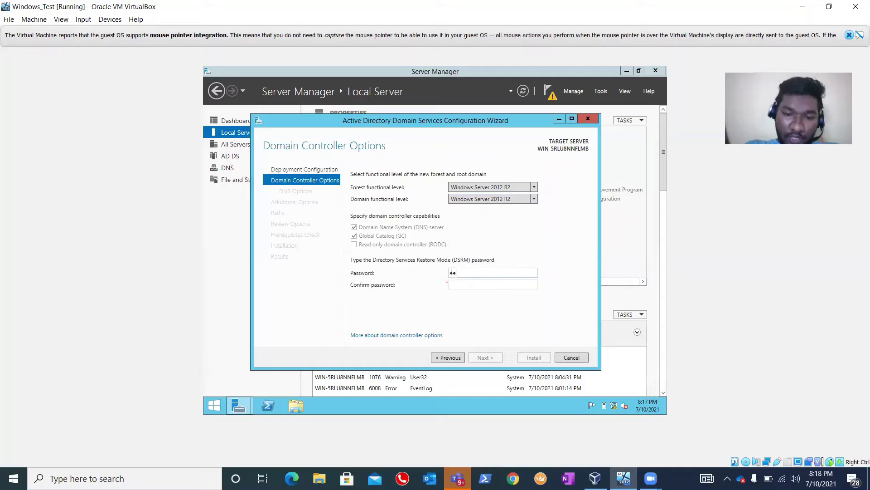
key(Tab)
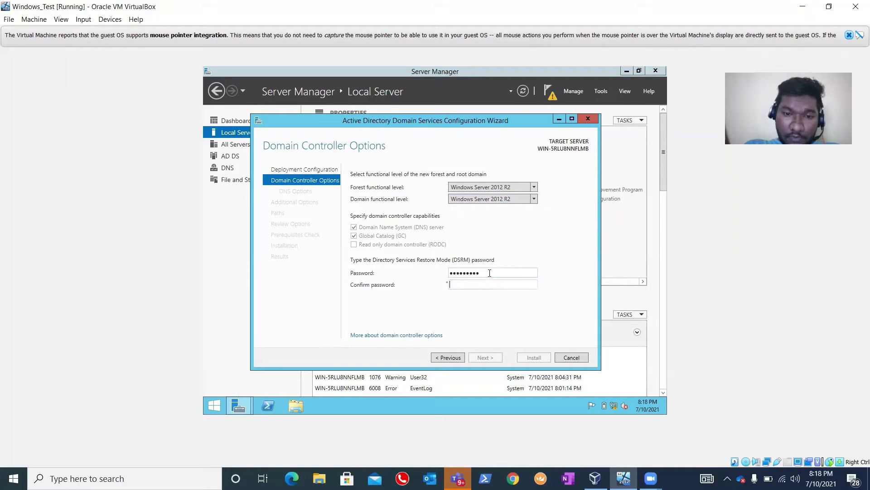
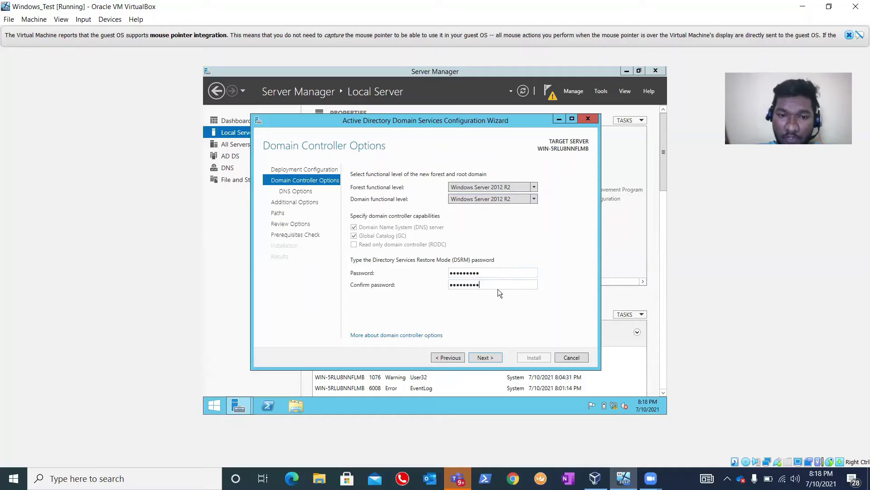
- Pass Domain Controller and DNS Options, check NetBIOS name TECHTUBE, and advance to Paths
click(496, 358)
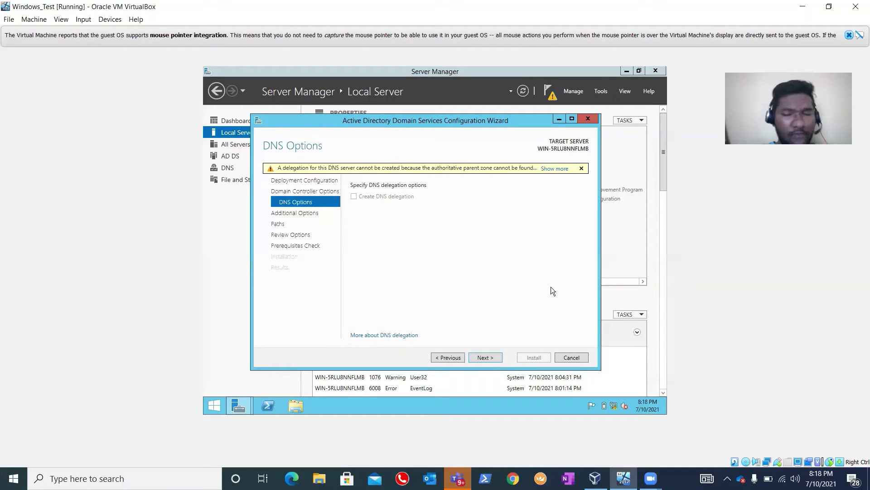
click(482, 354)
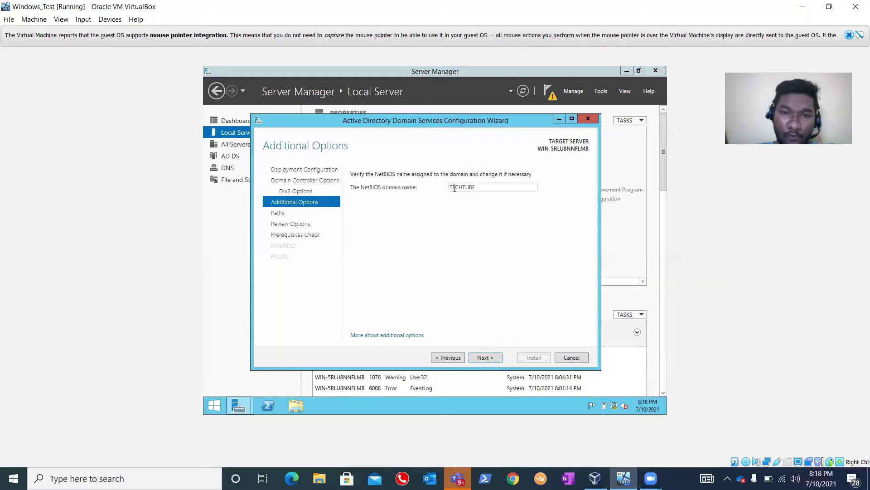
double_click(492, 185)
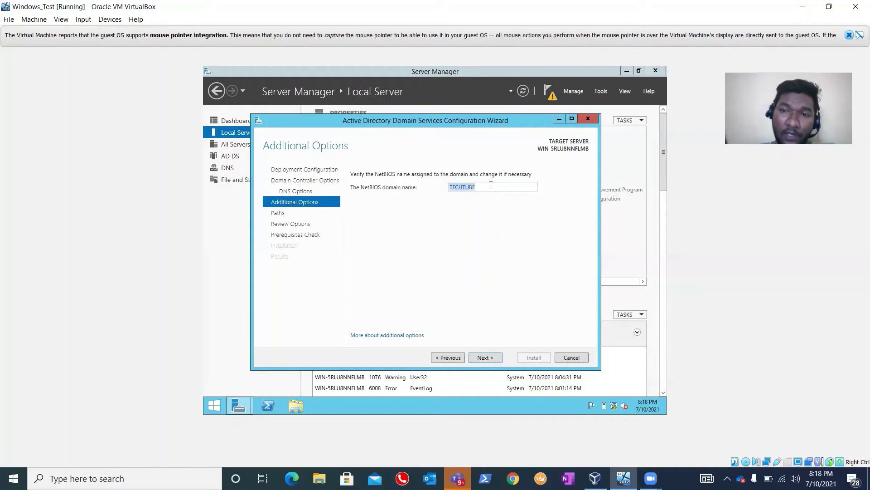
click(499, 191)
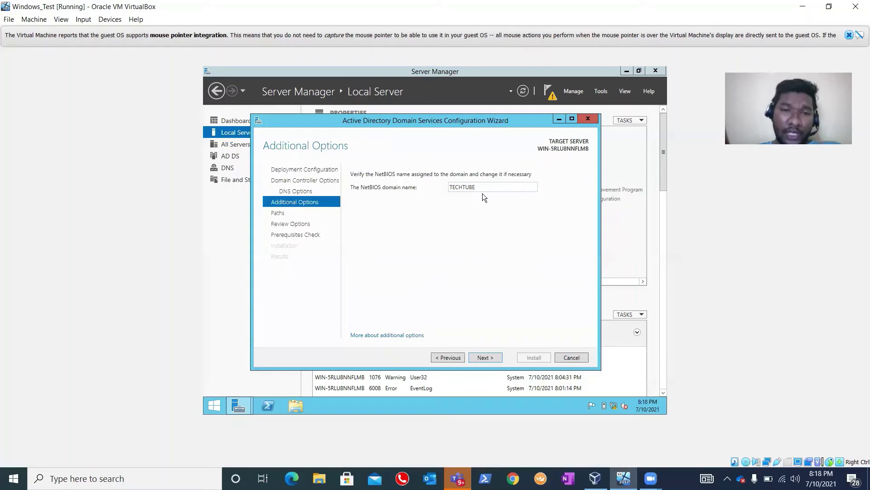
click(485, 357)
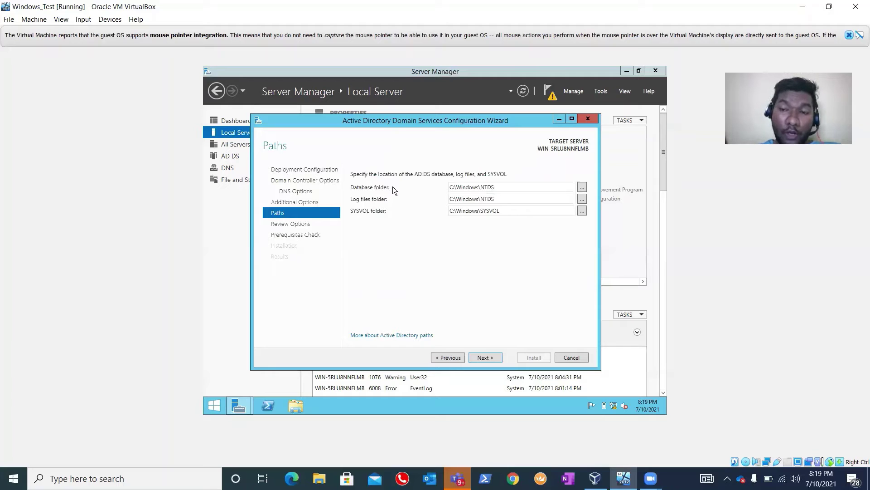
- Inspect the C:\Windows\NTDS and C:\Windows\SYSVOL paths, keeping defaults, and advance to Review Options
double_click(491, 187)
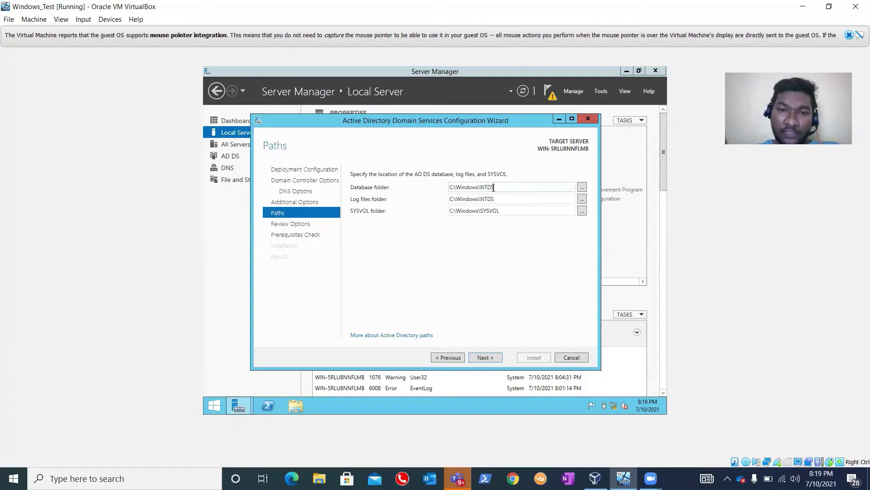
click(500, 185)
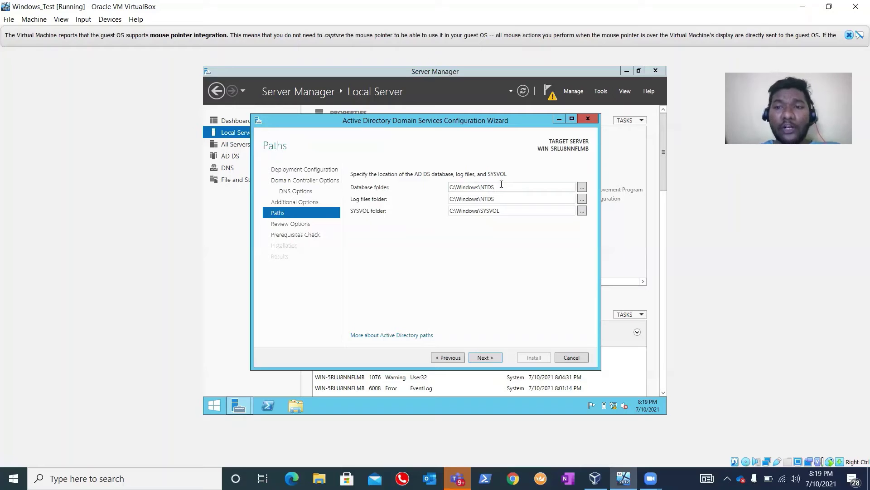
drag(494, 188, 449, 187)
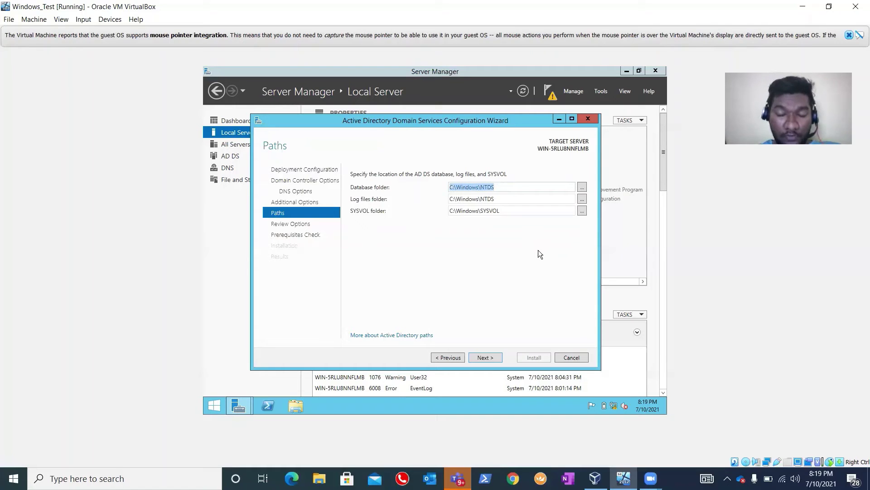
click(539, 250)
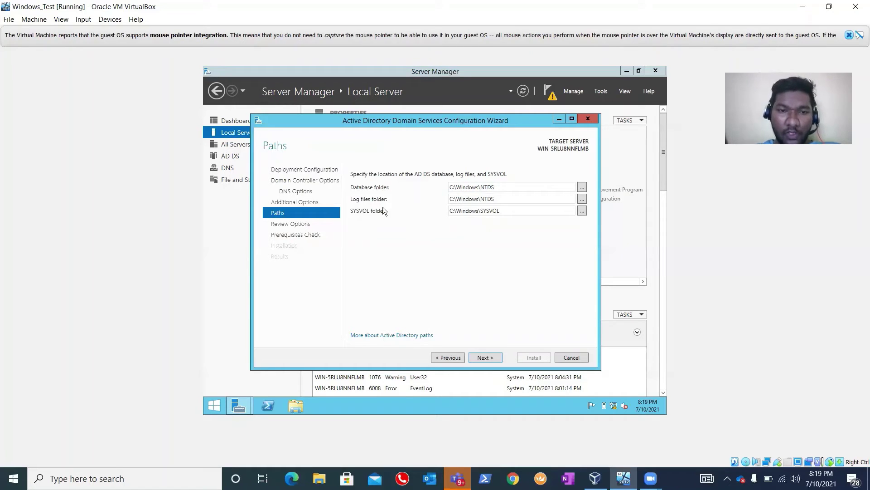
drag(495, 200, 449, 200)
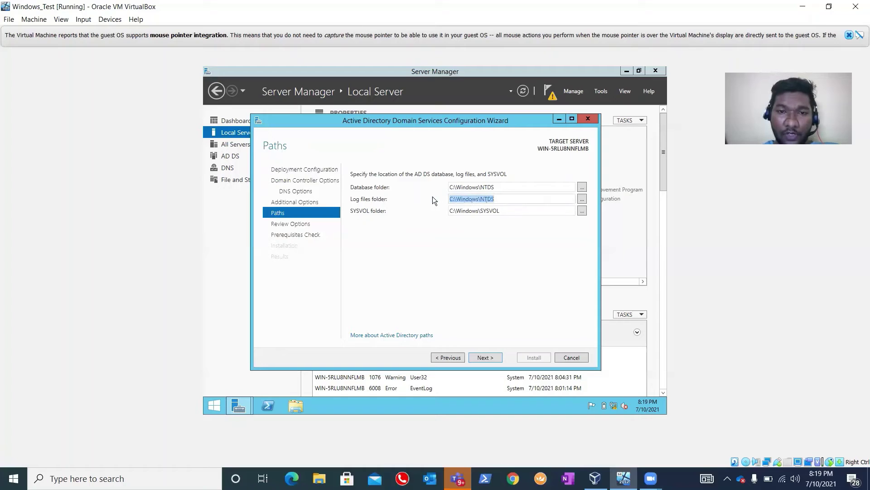
click(506, 198)
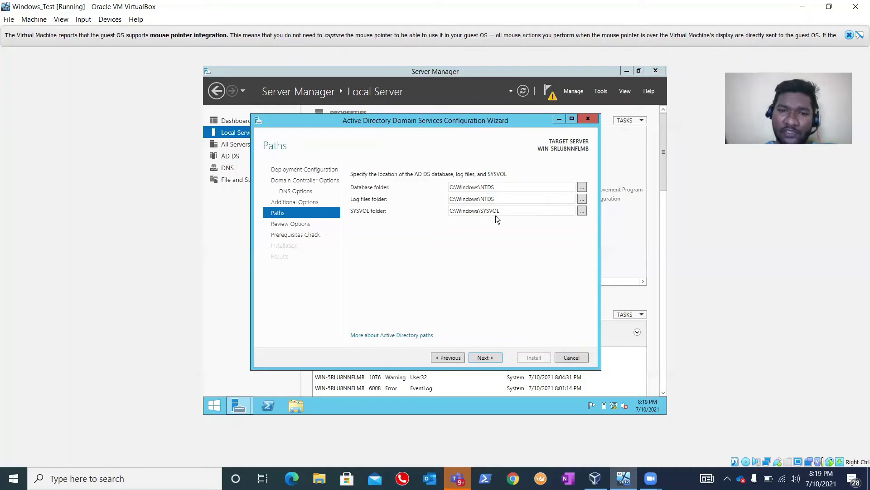
drag(499, 212, 447, 213)
click(447, 213)
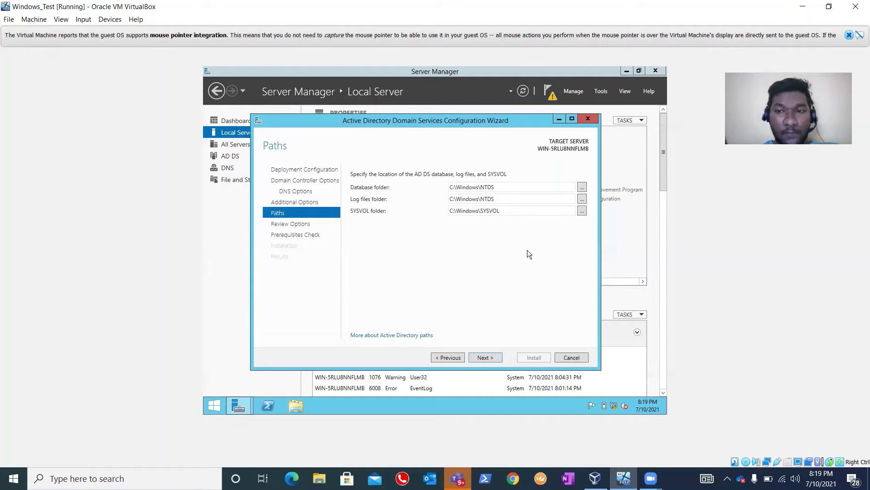
click(494, 358)
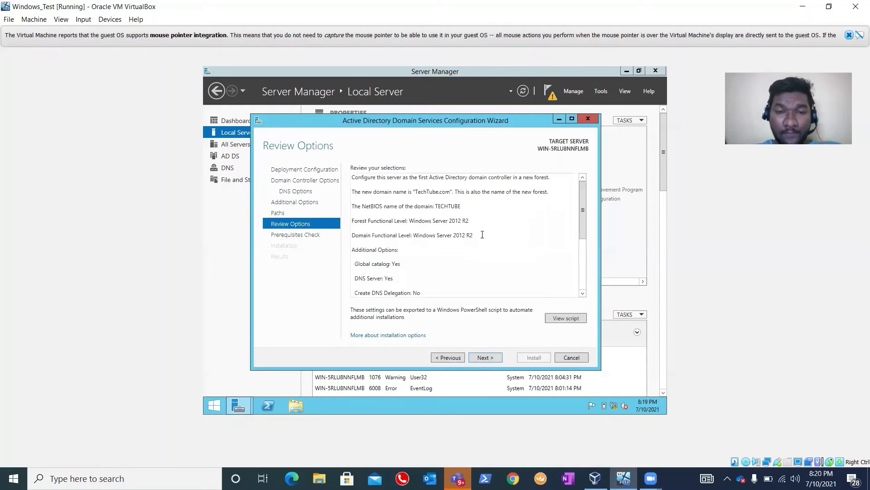
- Open the equivalent PowerShell deployment script from Review Options in Notepad
scroll(482, 229, down, 1)
scroll(482, 229, down, 1)
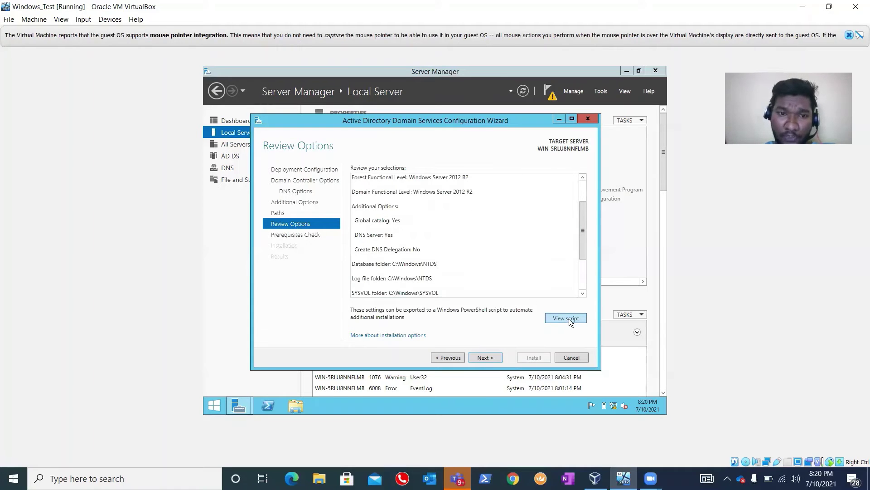
click(570, 317)
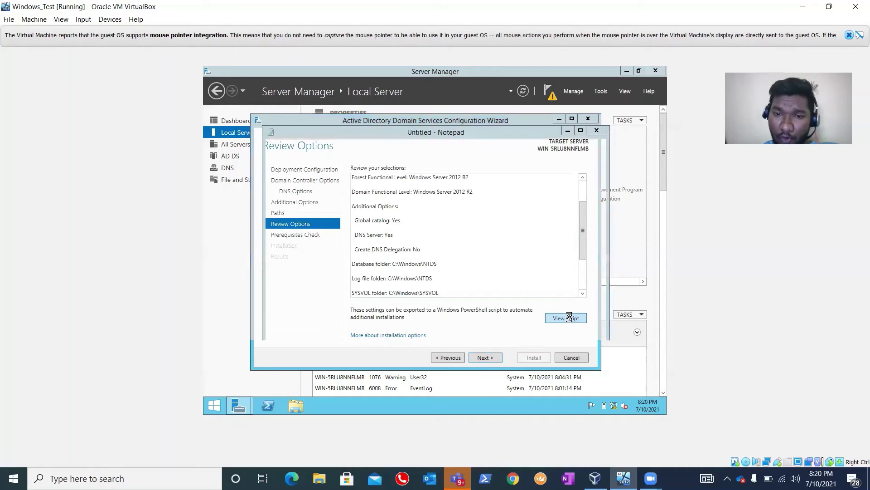
drag(333, 306, 248, 153)
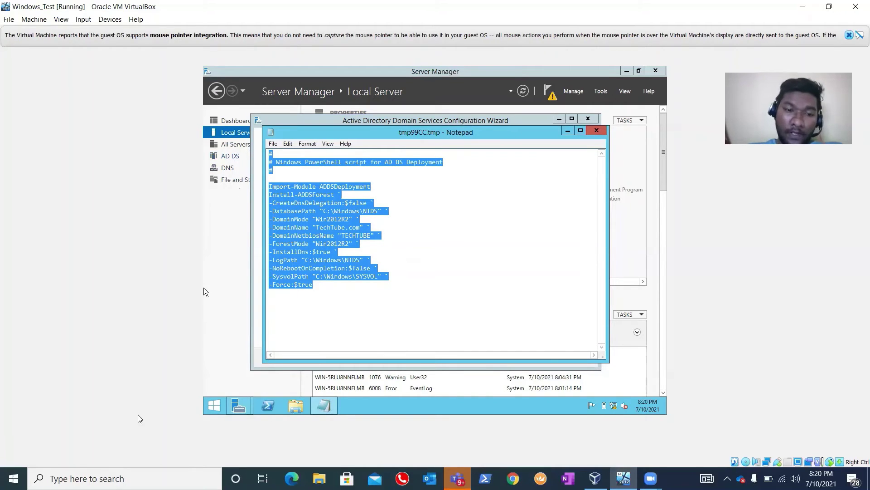
click(426, 253)
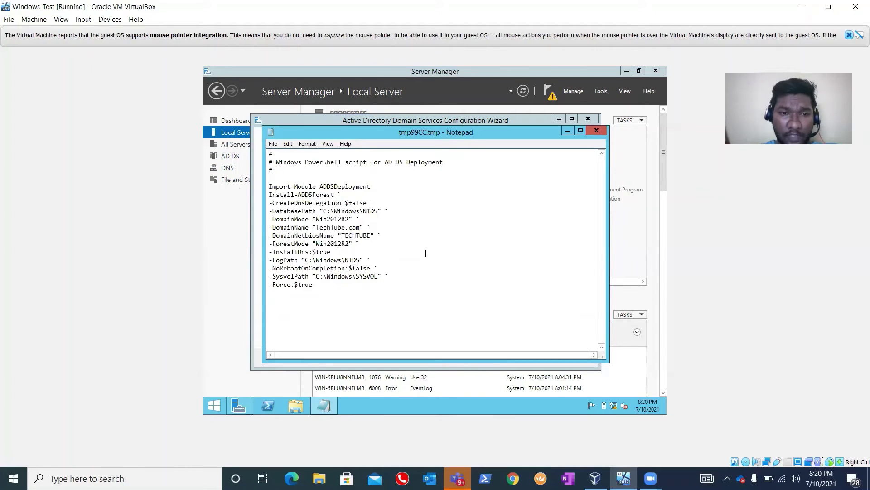
- Save the script to the Desktop as 'Script' and close Notepad
click(272, 144)
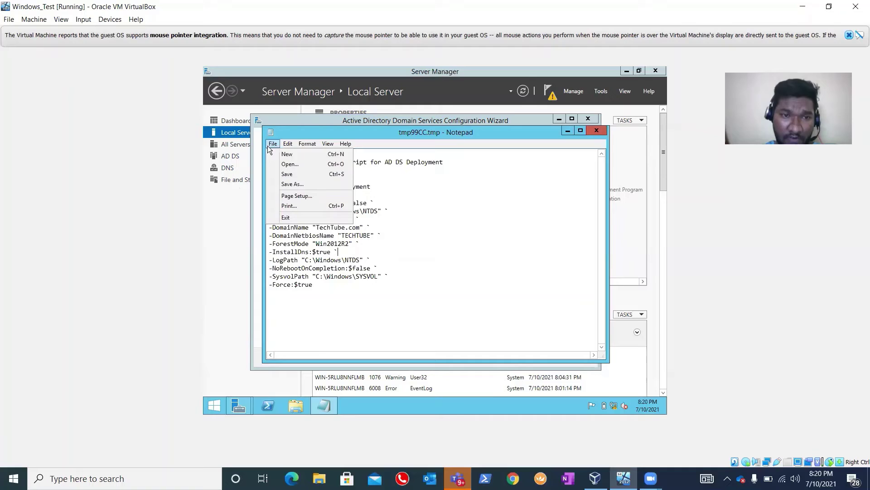
click(295, 186)
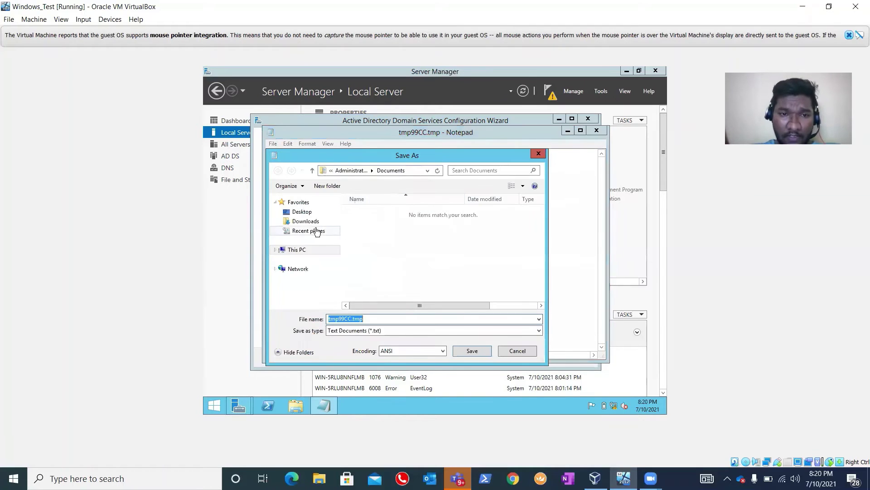
click(302, 211)
double_click(347, 318)
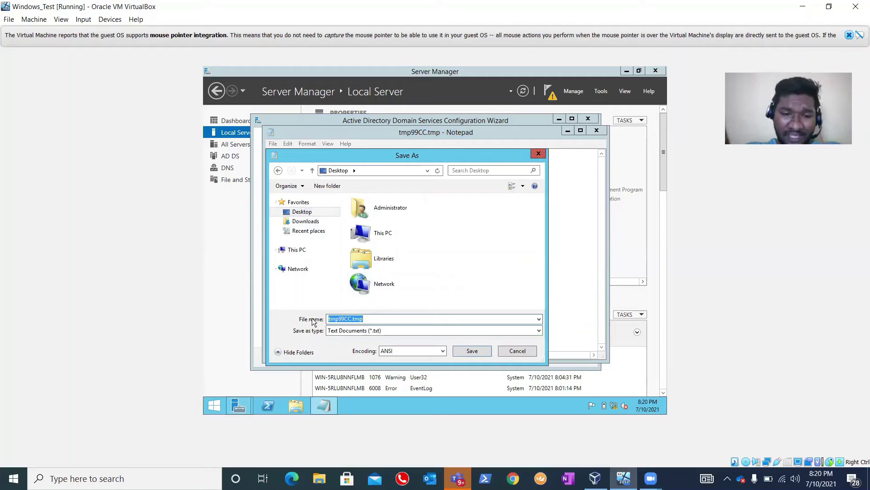
text(Scri)
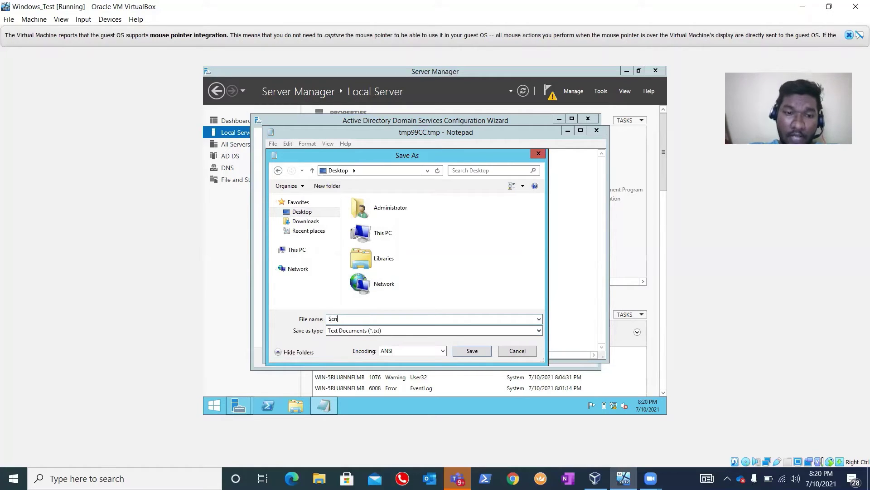
text(pt)
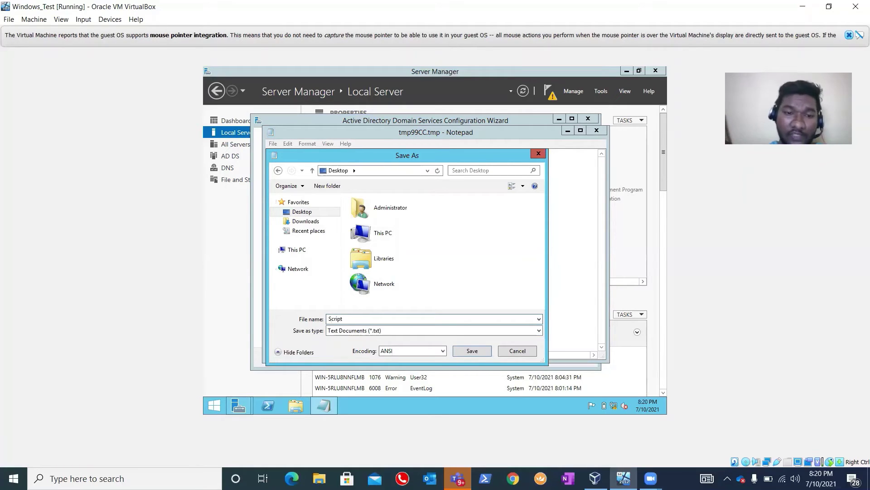
click(483, 350)
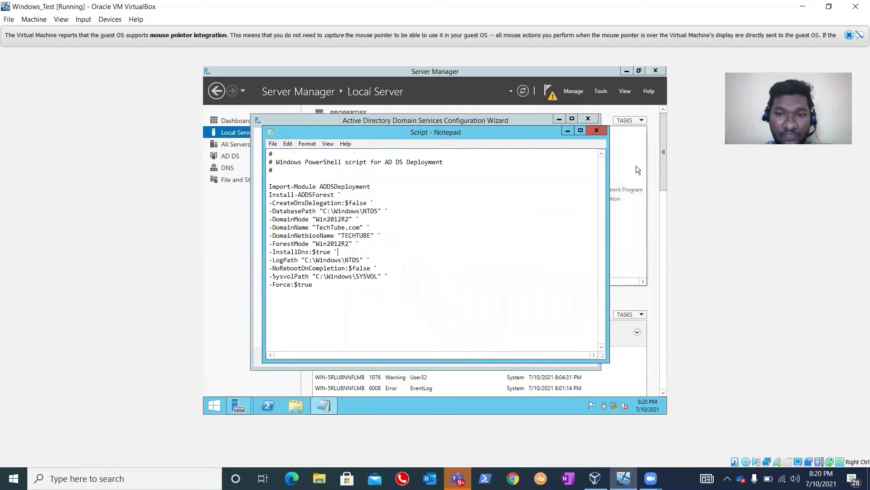
click(596, 130)
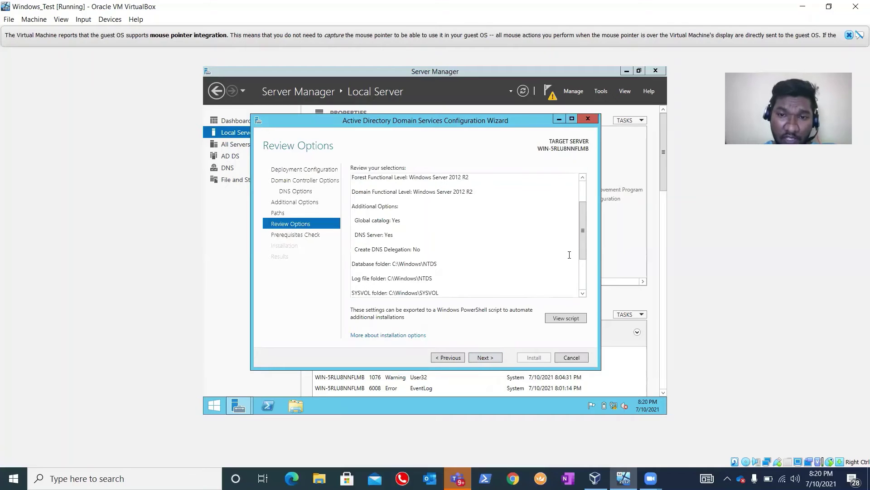
- Scroll through the review summary and proceed to the prerequisites check
drag(585, 243, 586, 201)
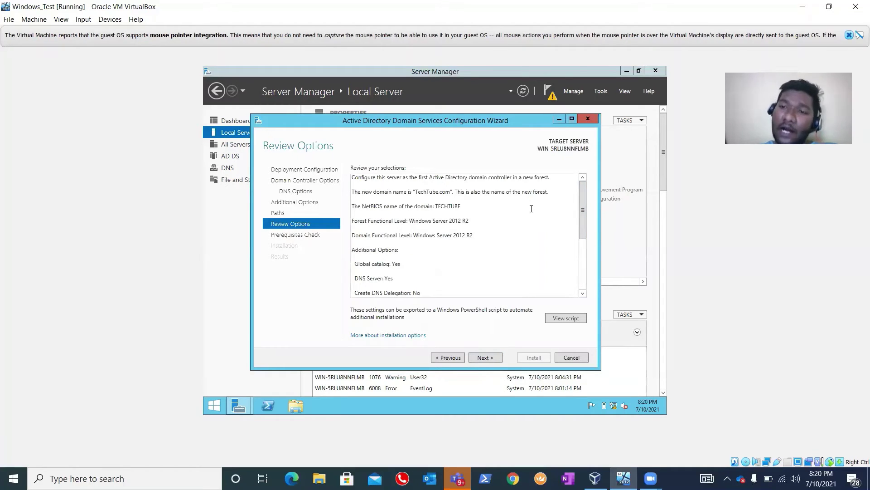
scroll(415, 250, down, 3)
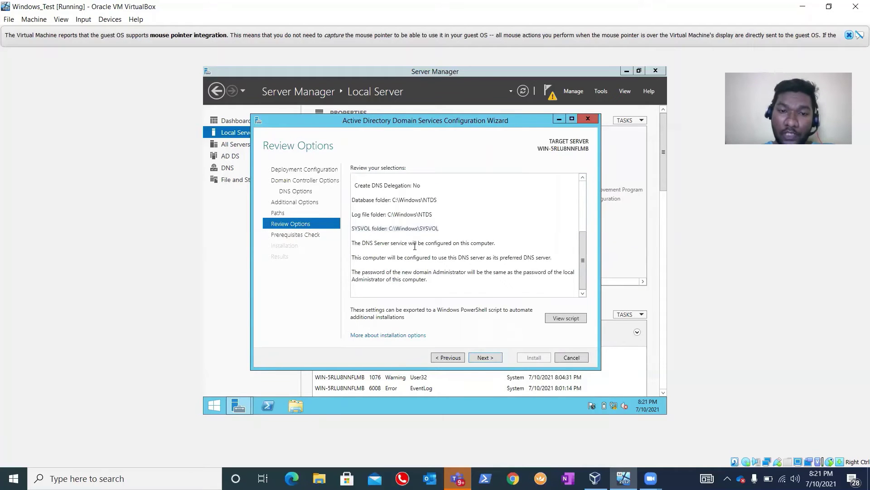
click(484, 358)
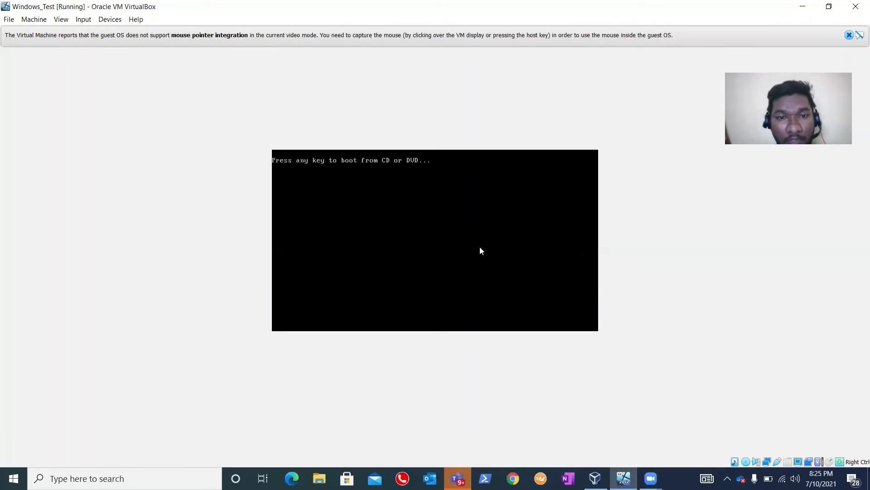
- Dismiss the boot-from-disc prompt and wait for the Server 2012 R2 lock screen
key(Return)
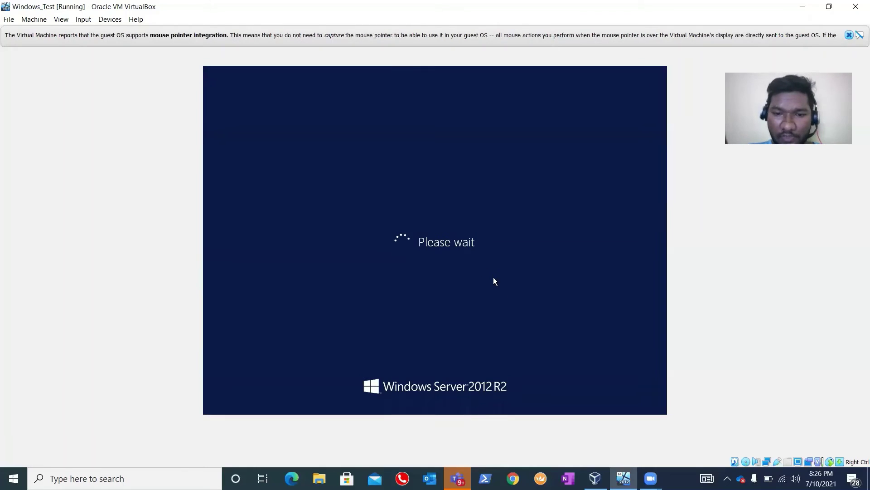
mouse_move(651, 479)
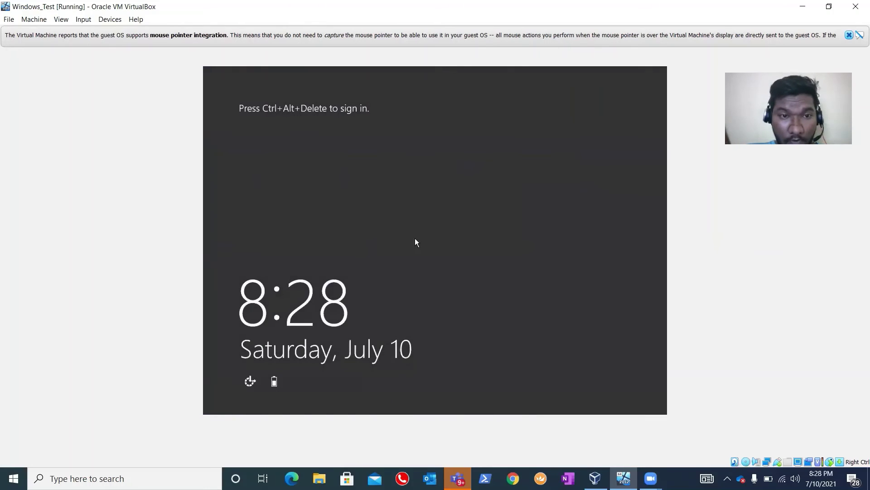
- Send Ctrl+Alt+Del using the Ease of Access on-screen keyboard, then minimize the keyboard
click(254, 380)
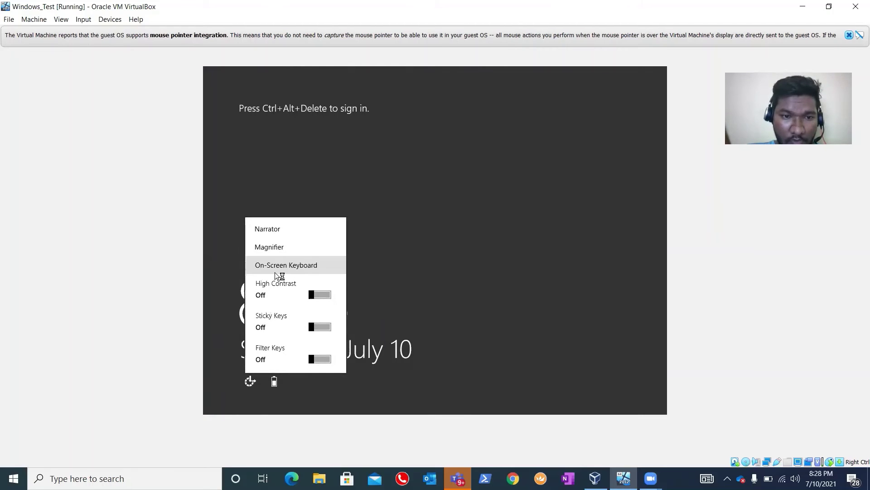
click(305, 270)
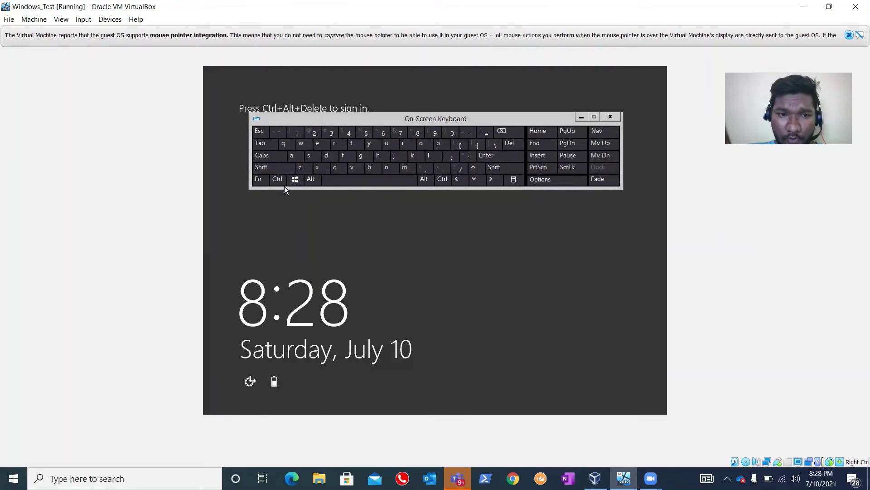
click(276, 179)
click(316, 180)
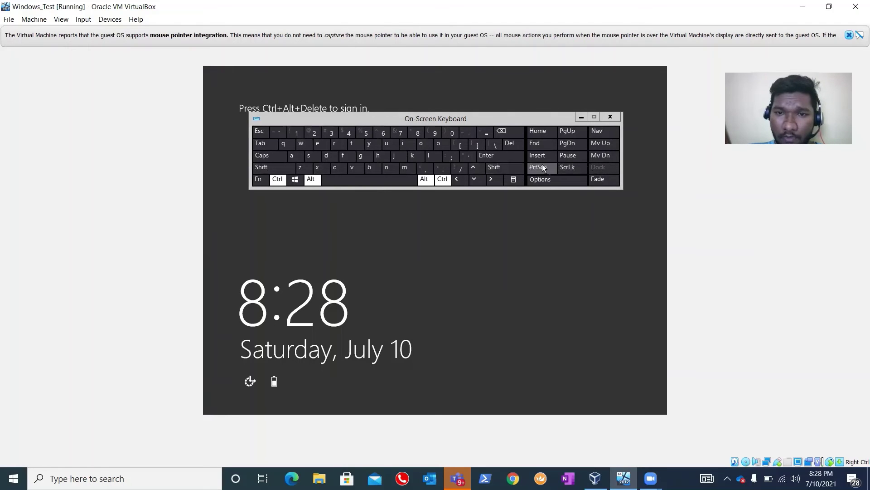
click(514, 146)
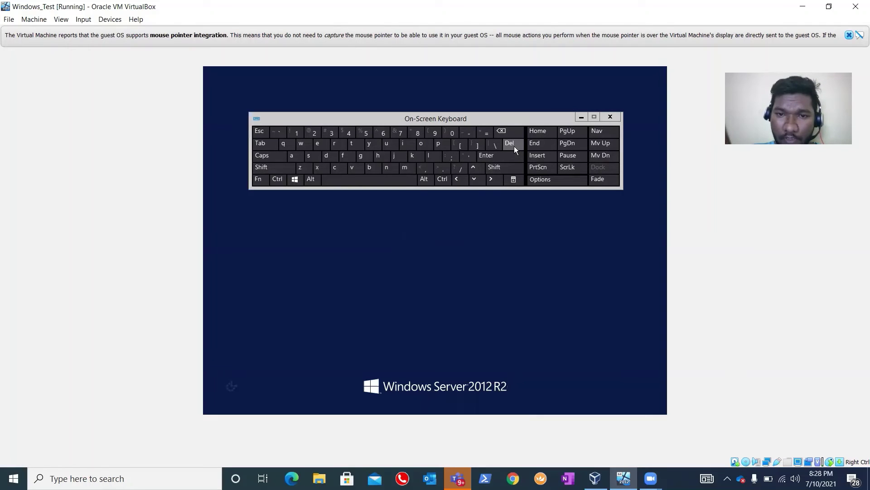
click(584, 118)
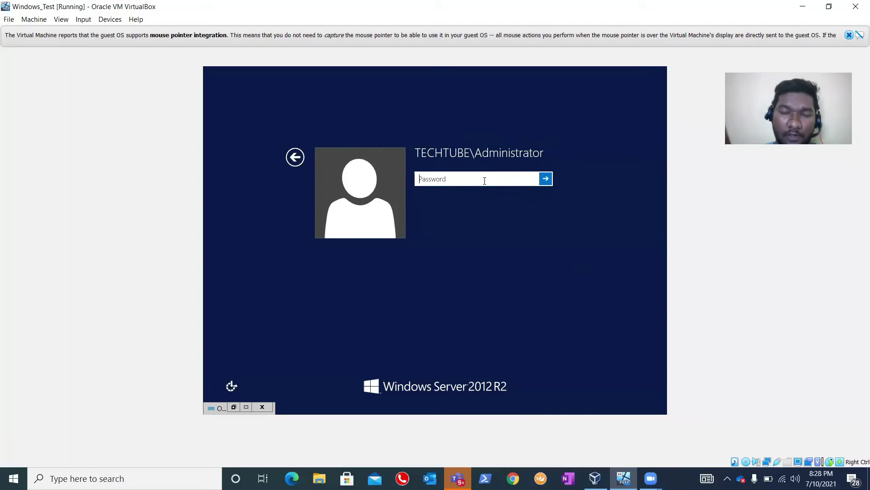
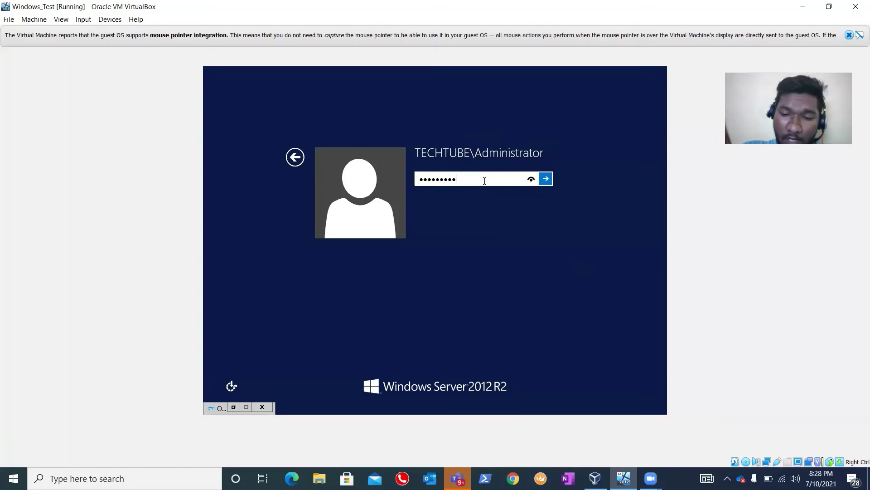
- Enter the Administrator password, retrying with the corrected password, to sign in
key(Return)
key(Return)
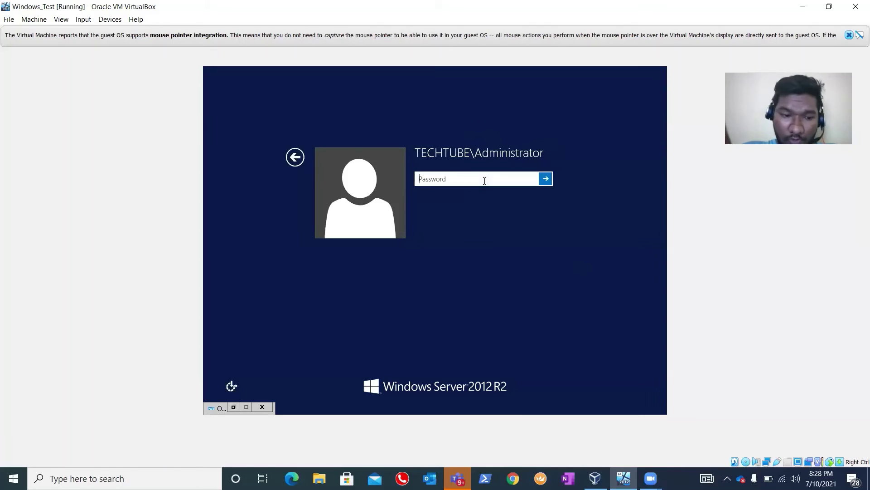
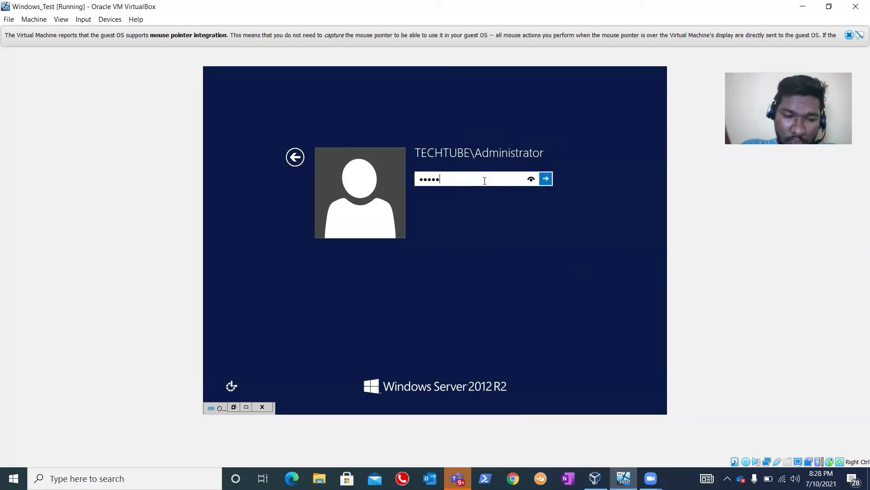
key(Return)
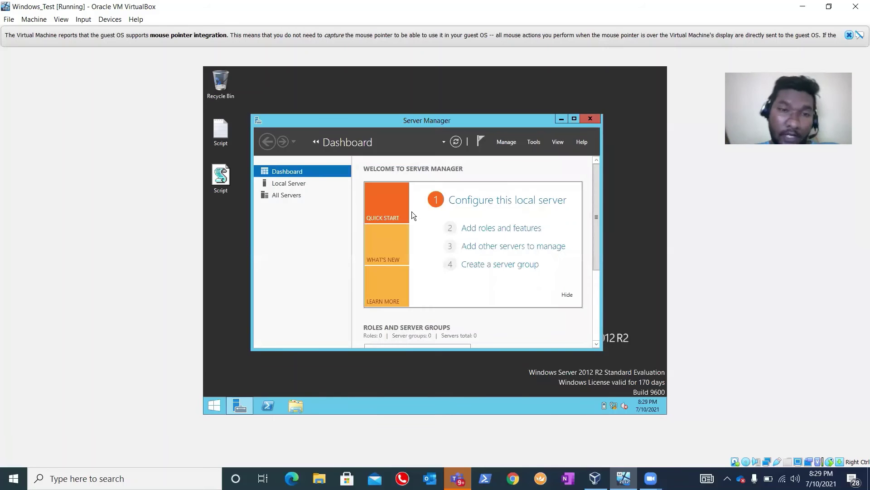
- Maximize Server Manager and view the local server's properties
click(575, 117)
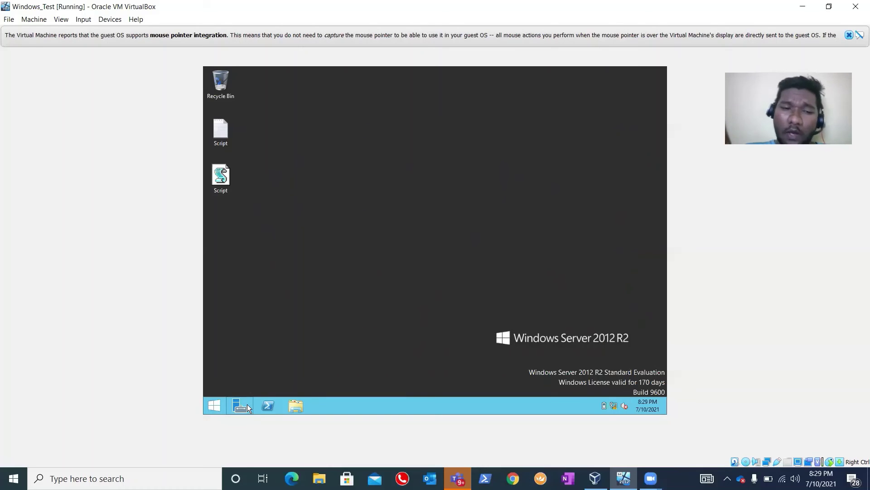
click(246, 404)
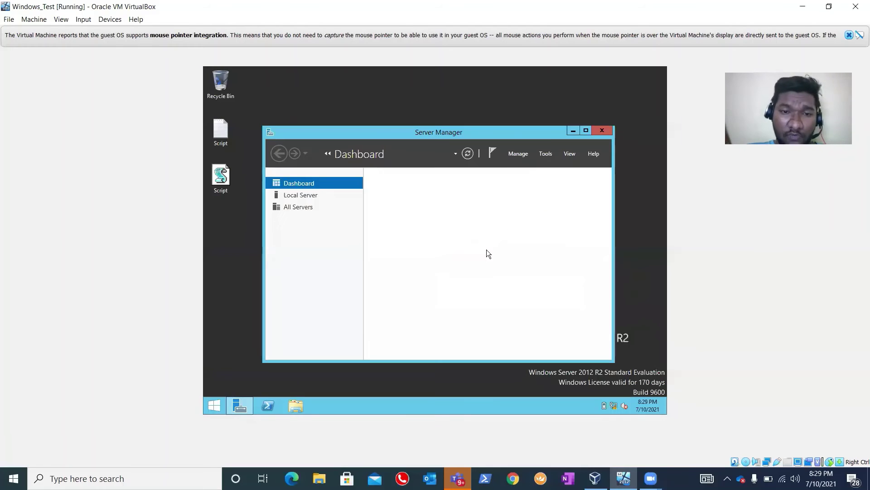
click(587, 130)
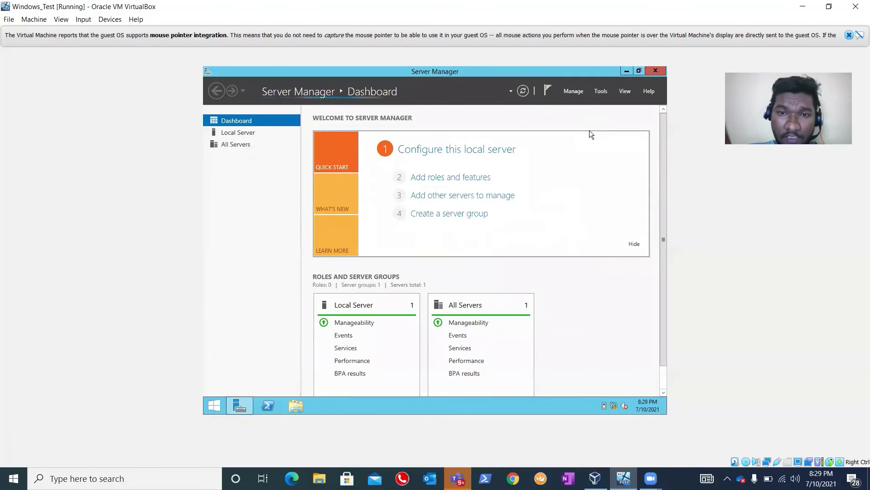
click(241, 137)
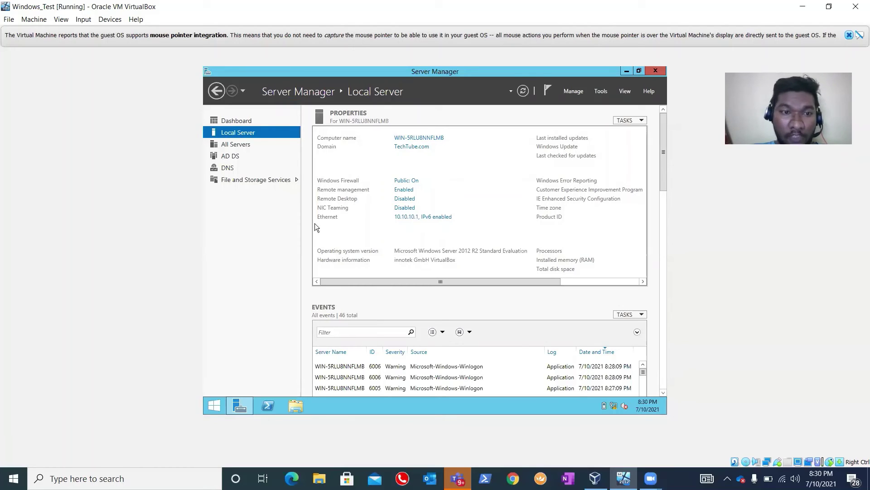
- Check the All Servers and AD DS pages, then launch PowerShell from the taskbar
click(244, 144)
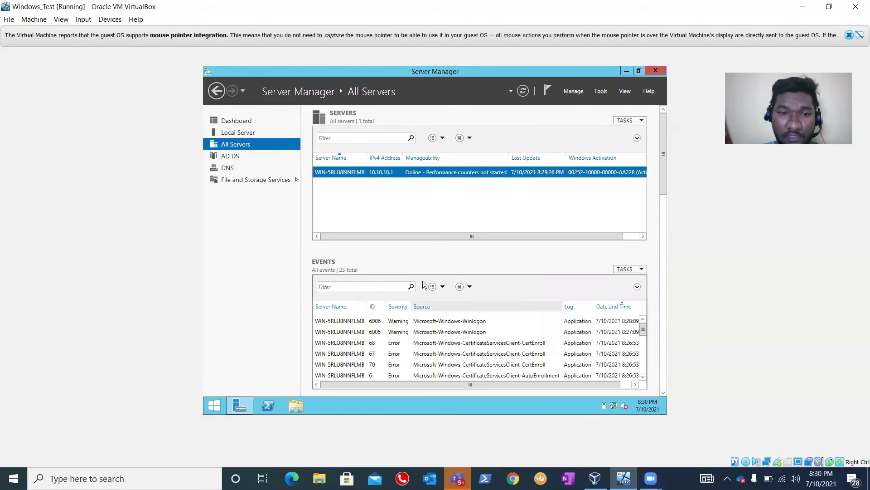
click(230, 156)
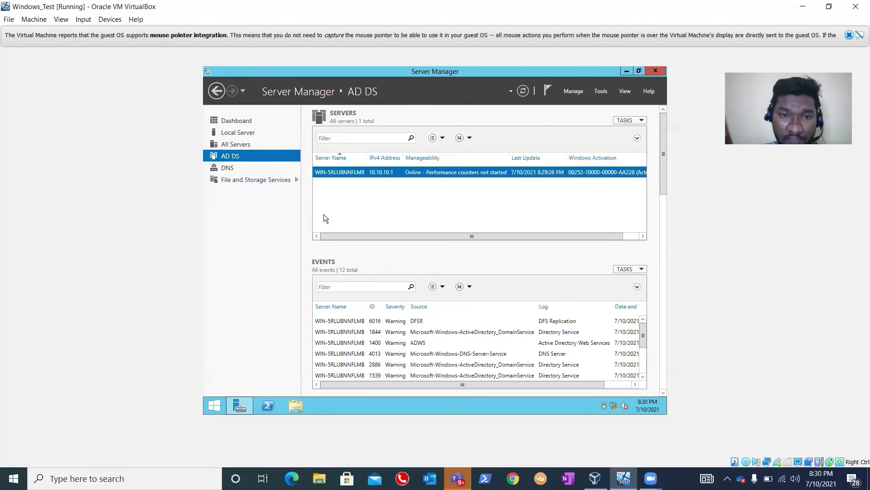
click(268, 405)
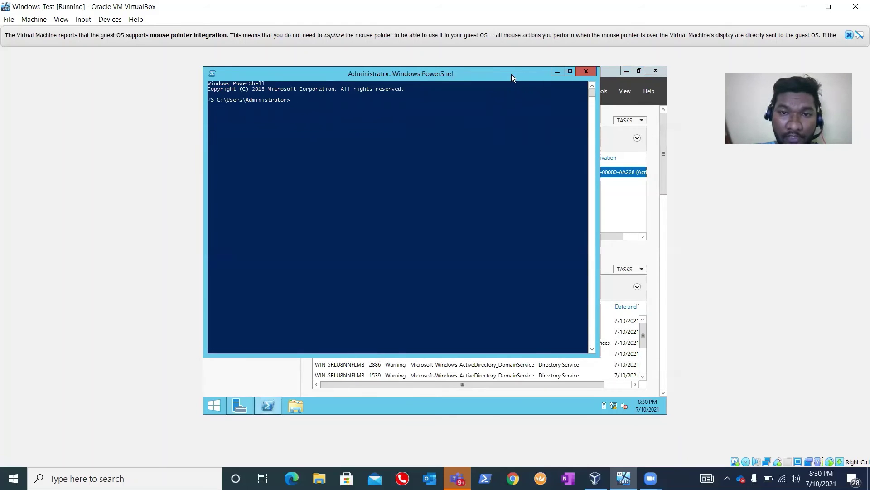
- Move the PowerShell window aside and minimize it to view Server Manager
drag(512, 74, 595, 97)
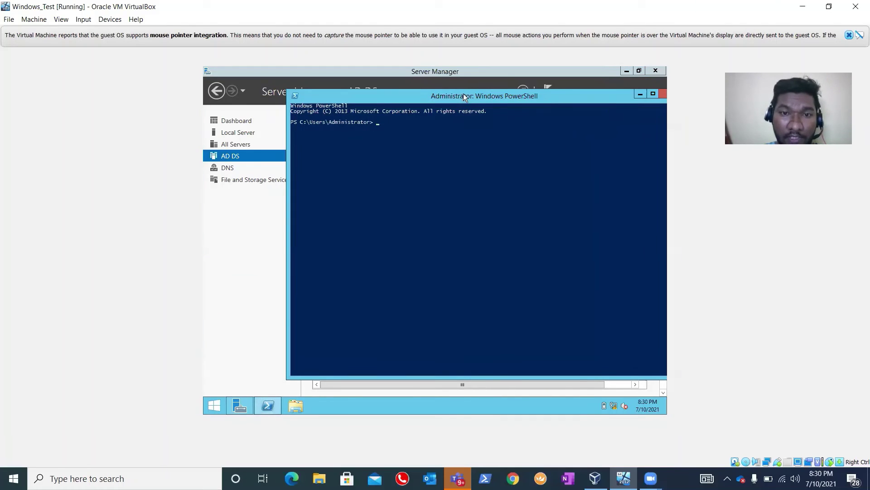
click(639, 94)
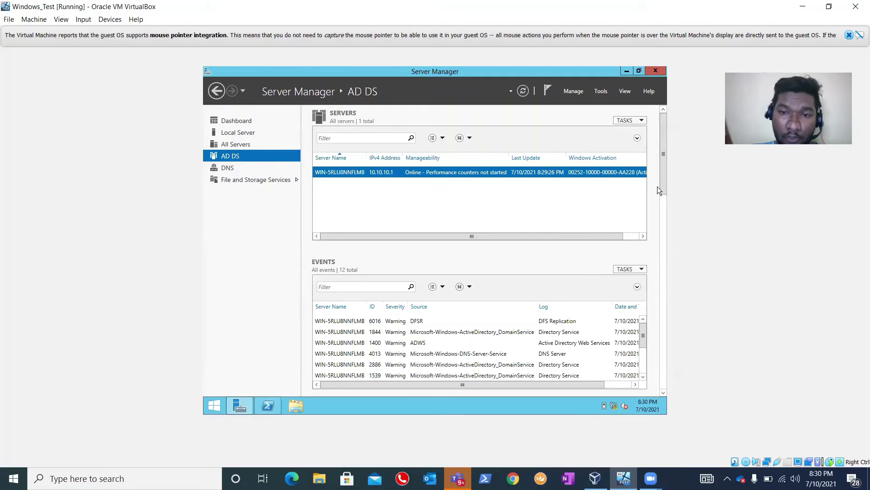
drag(566, 236, 632, 235)
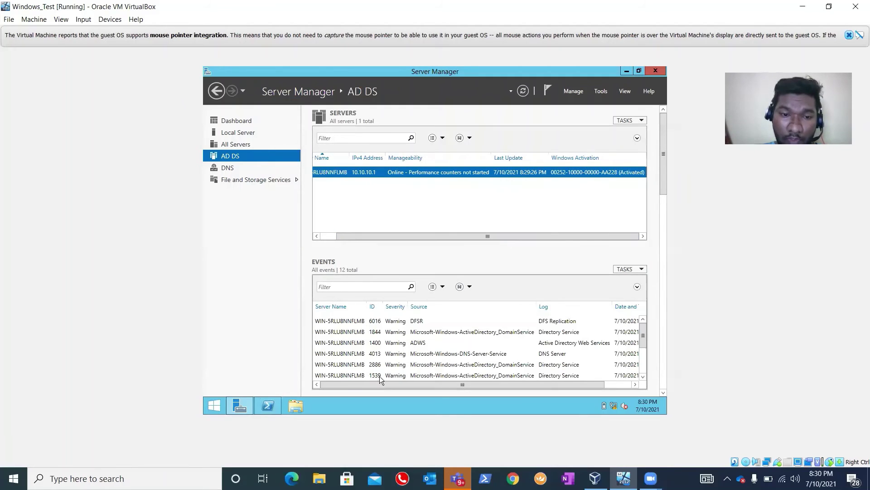
- Run nltest /dclist: in PowerShell to list TechTube.com's domain controllers
click(268, 406)
click(406, 194)
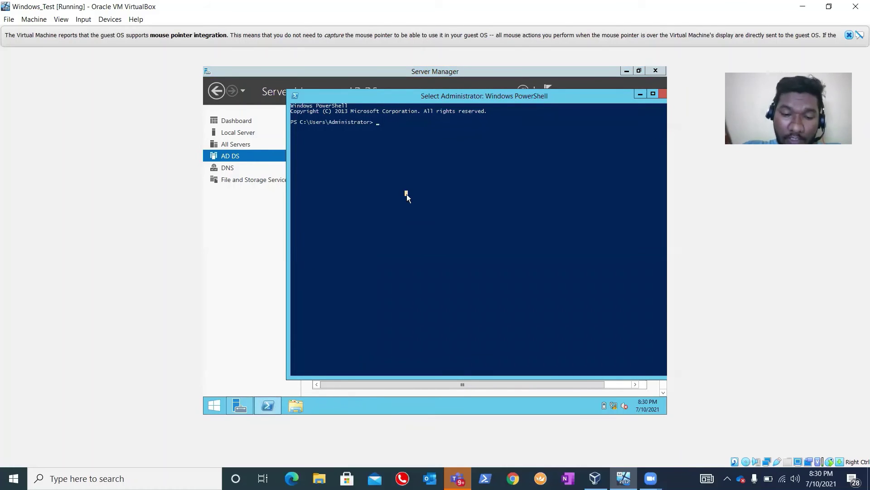
text(nl)
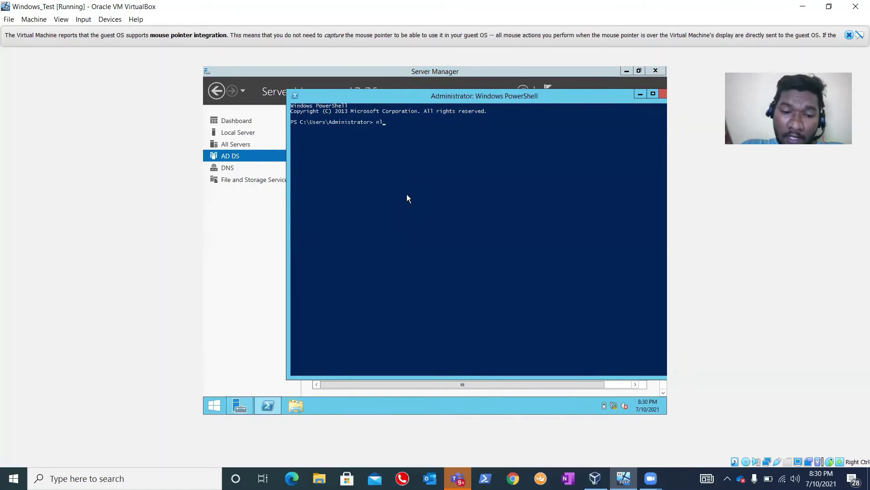
text(test /dclist:)
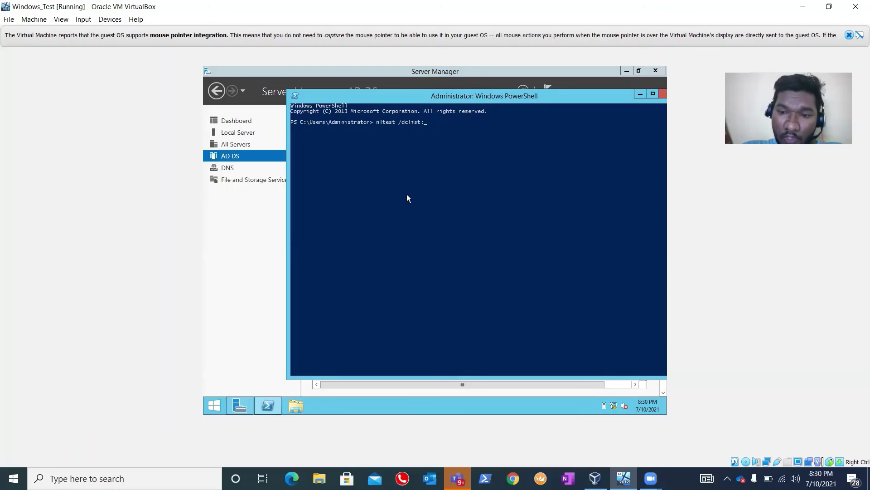
key(Return)
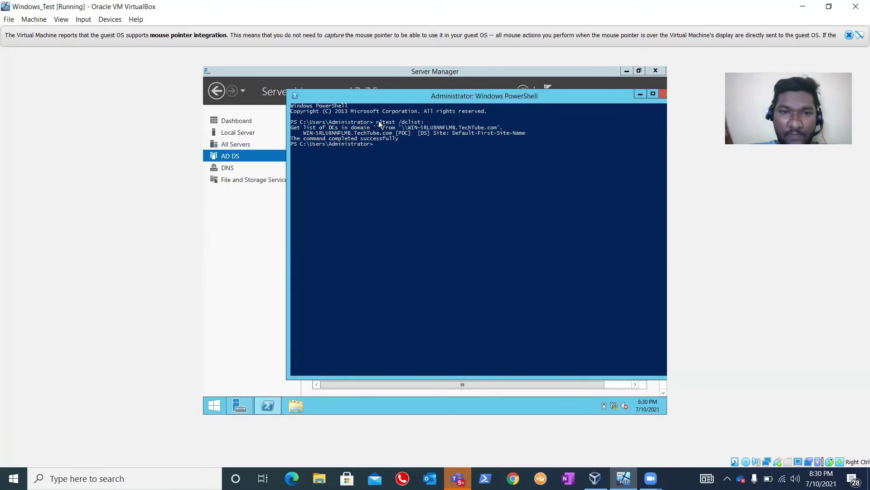
drag(295, 133, 428, 122)
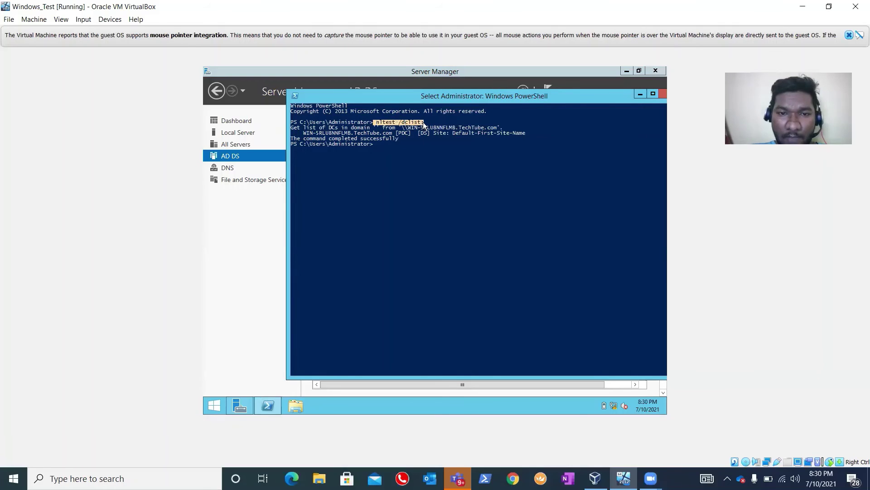
click(429, 121)
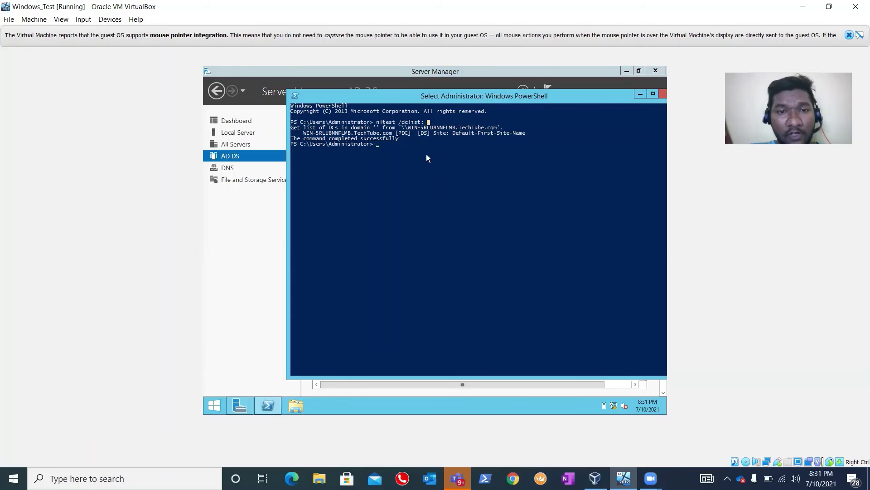
drag(395, 133, 411, 134)
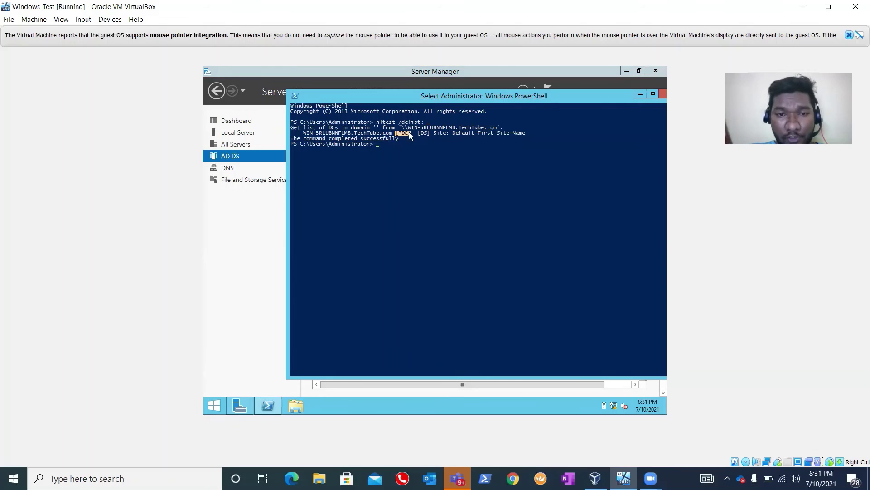
click(378, 133)
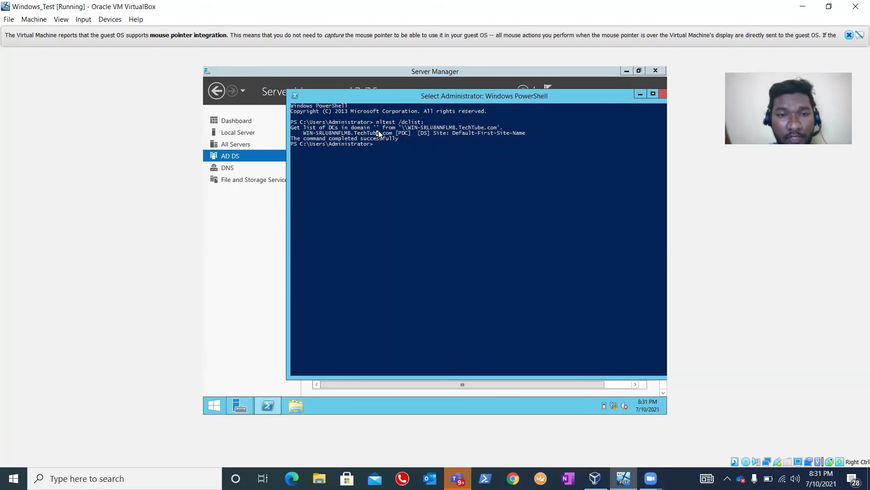
drag(320, 134, 409, 136)
click(396, 134)
click(412, 136)
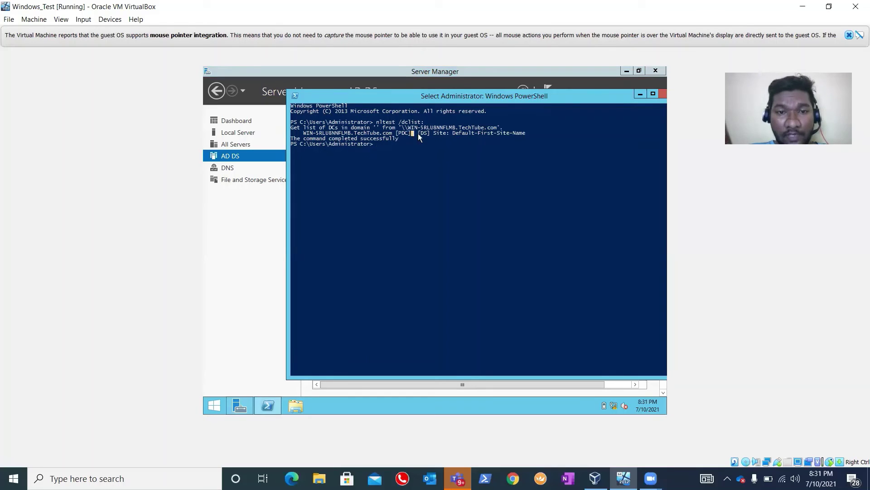
click(442, 149)
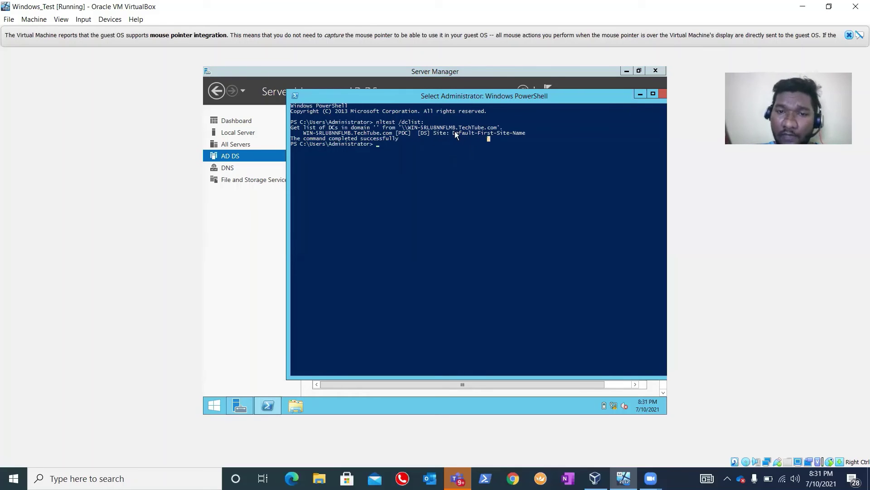
drag(453, 133, 556, 132)
click(516, 167)
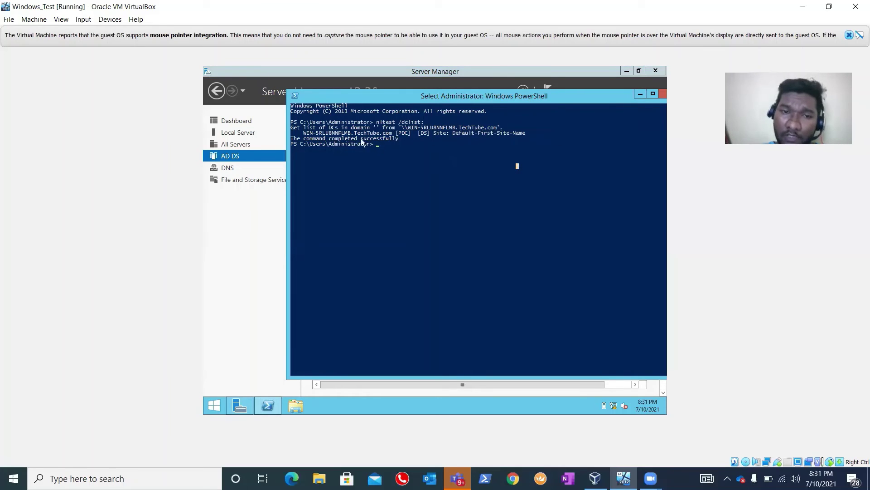
click(413, 162)
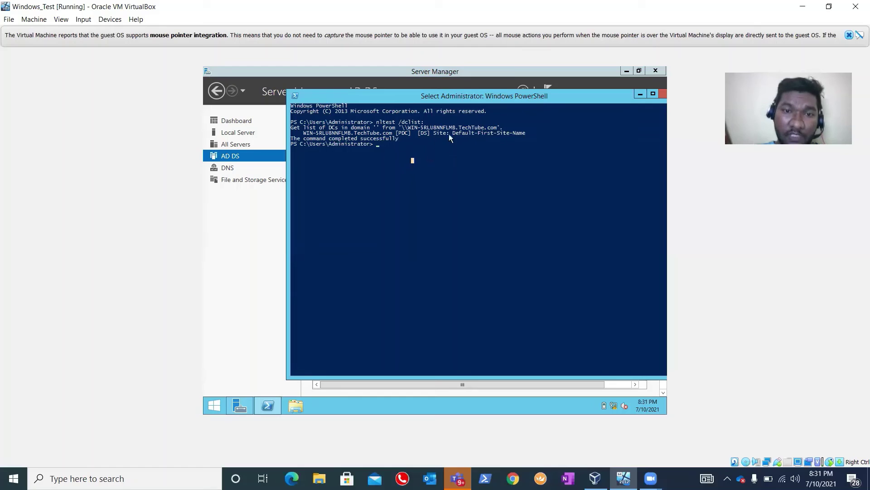
click(450, 161)
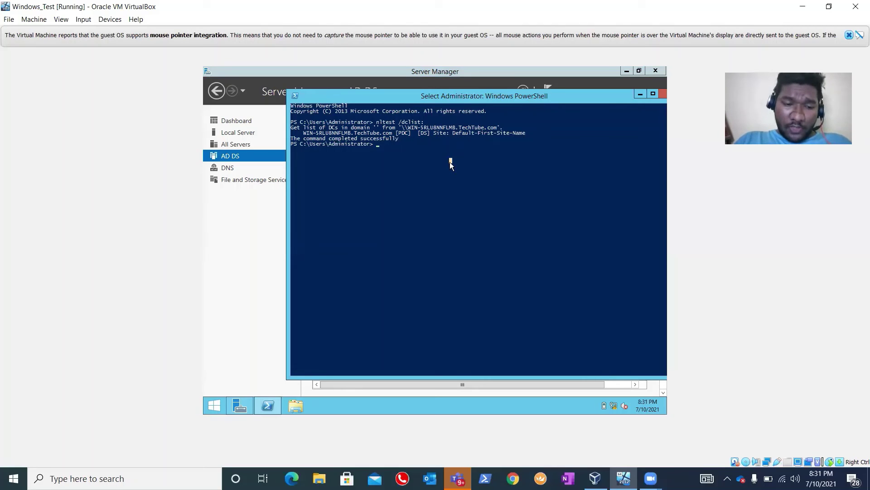
text(dsa)
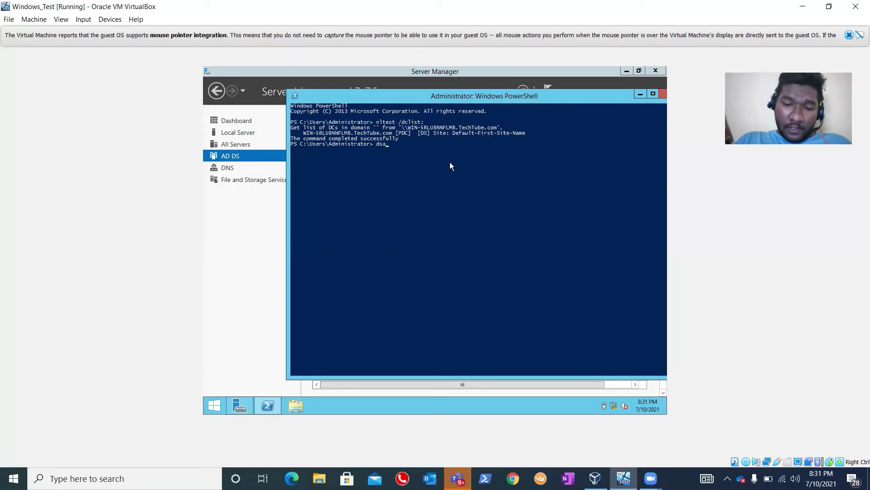
text(.msc)
- Launch Active Directory Users and Computers from Server Manager's Tools menu and widen the tree pane
key(Return)
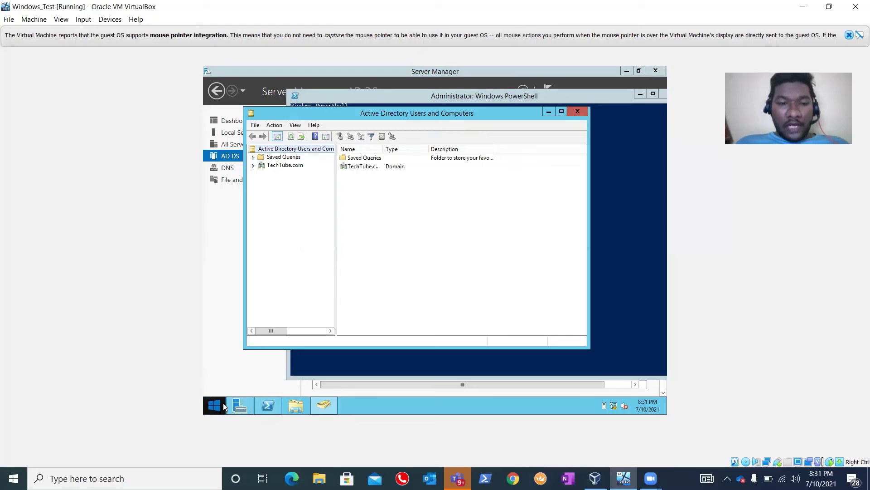
click(247, 409)
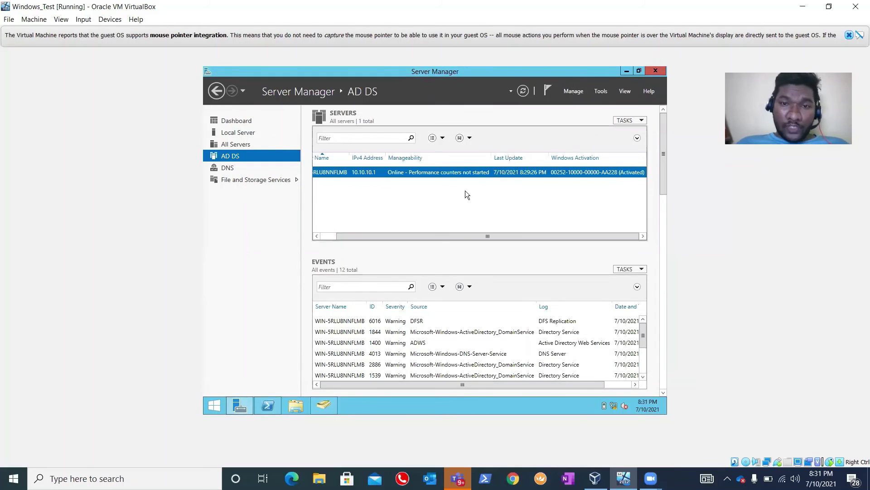
click(597, 94)
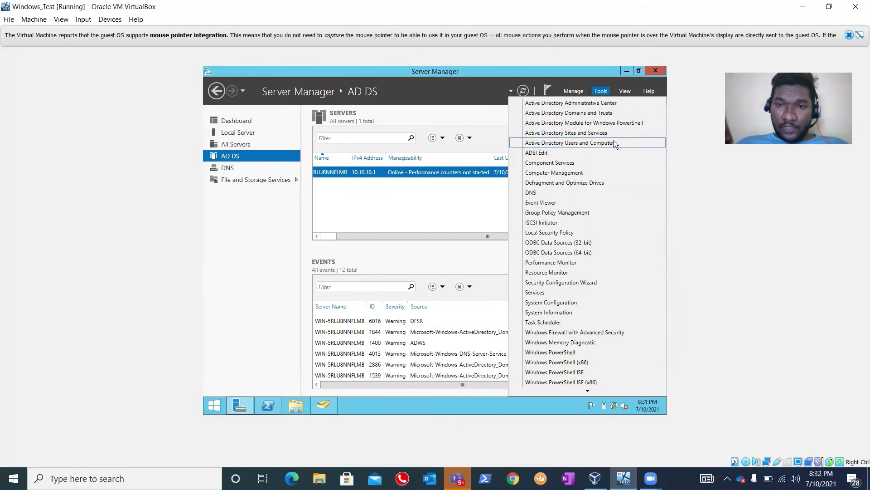
click(614, 143)
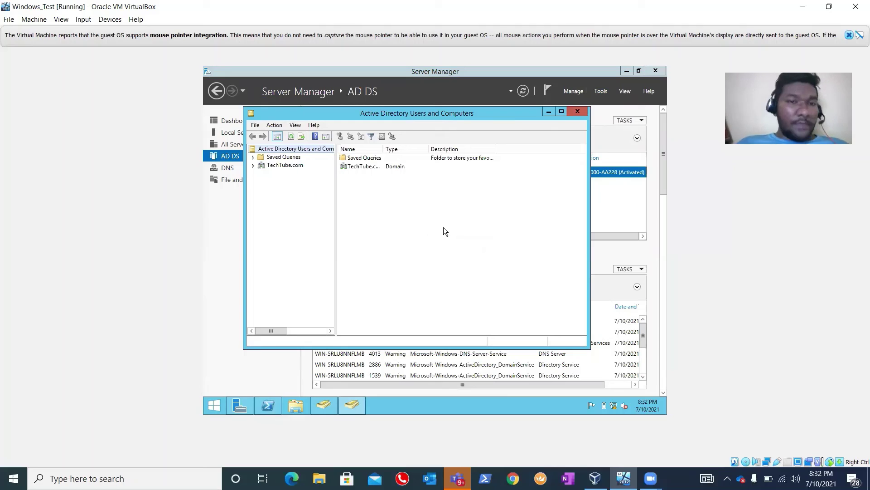
drag(336, 198, 431, 194)
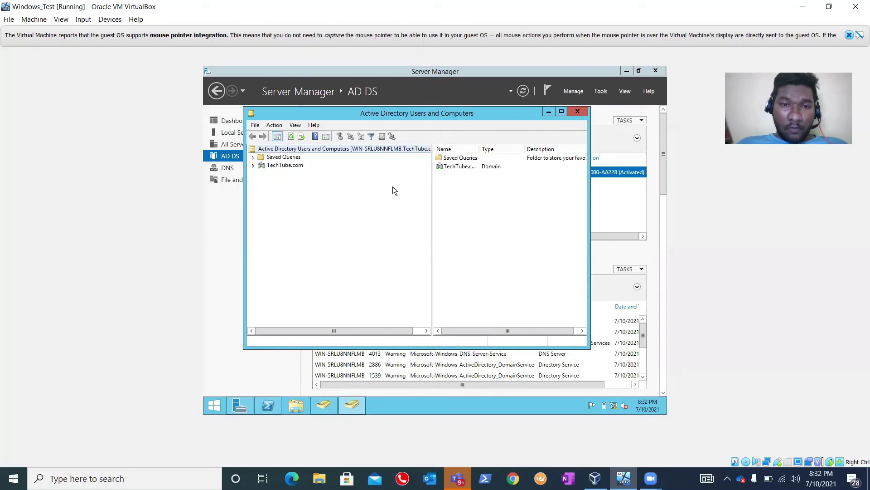
drag(374, 330, 384, 330)
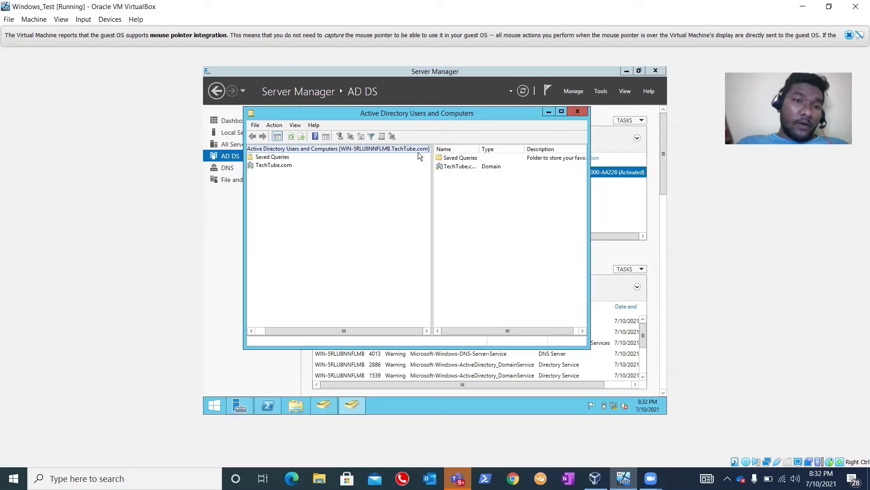
- Open Change Domain Controller on the root node, pick the TechTube.com DC, then cancel
right_click(403, 147)
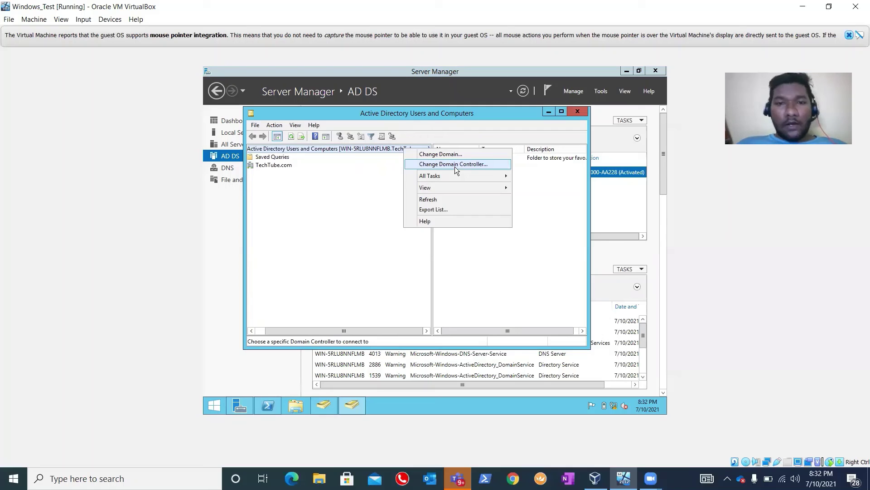
click(456, 166)
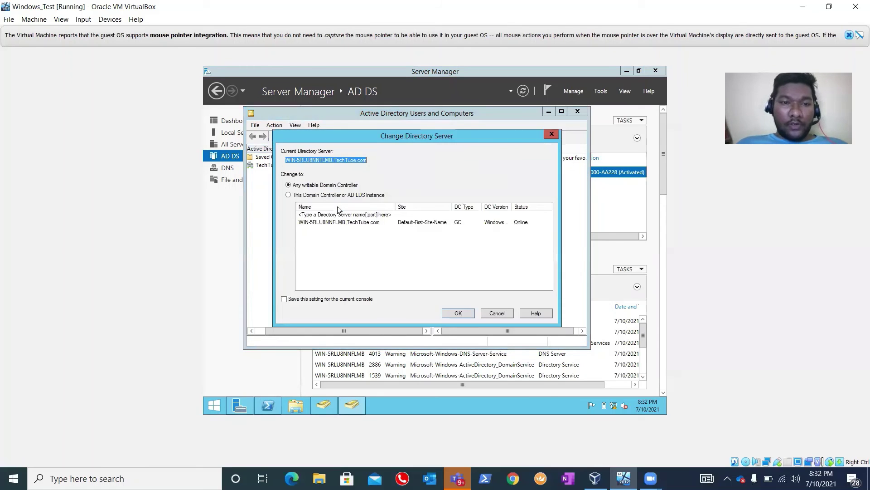
click(341, 253)
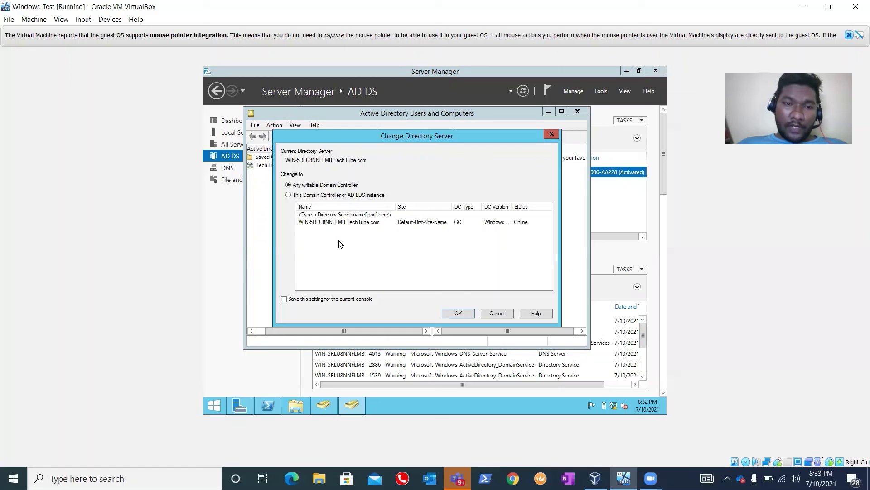
click(331, 222)
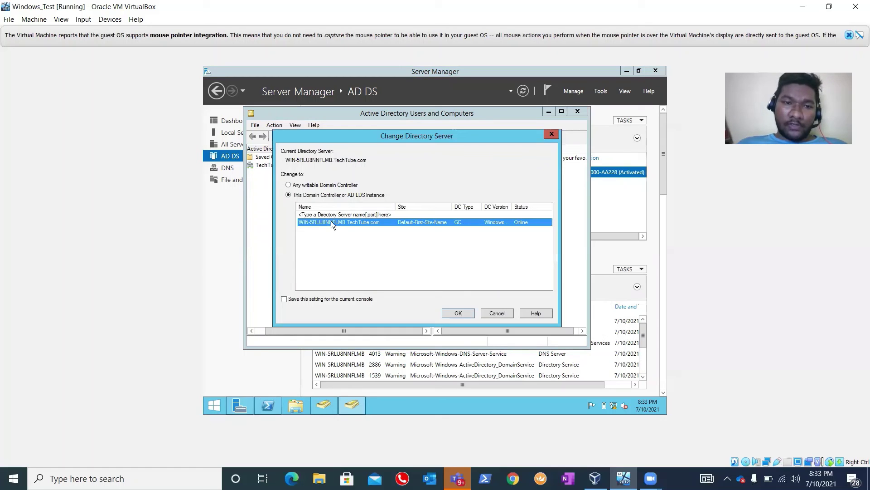
click(483, 313)
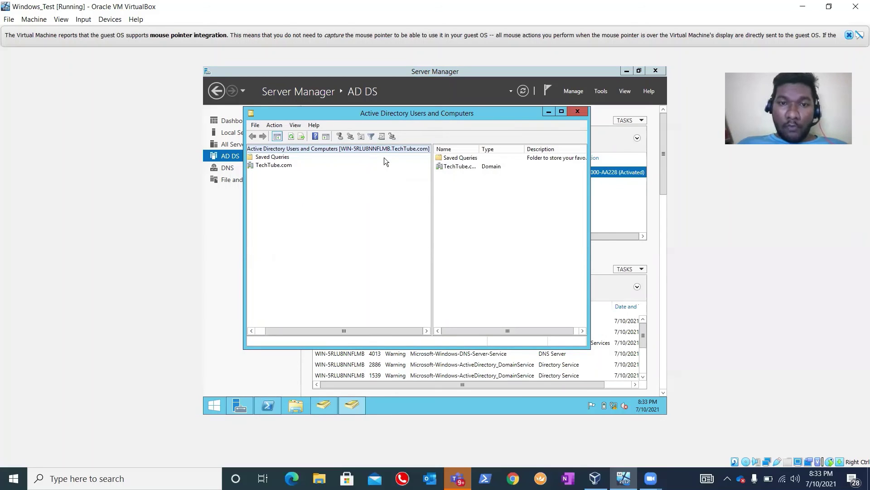
- Expand TechTube.com in a maximized window and browse each container from Builtin through Users
double_click(269, 166)
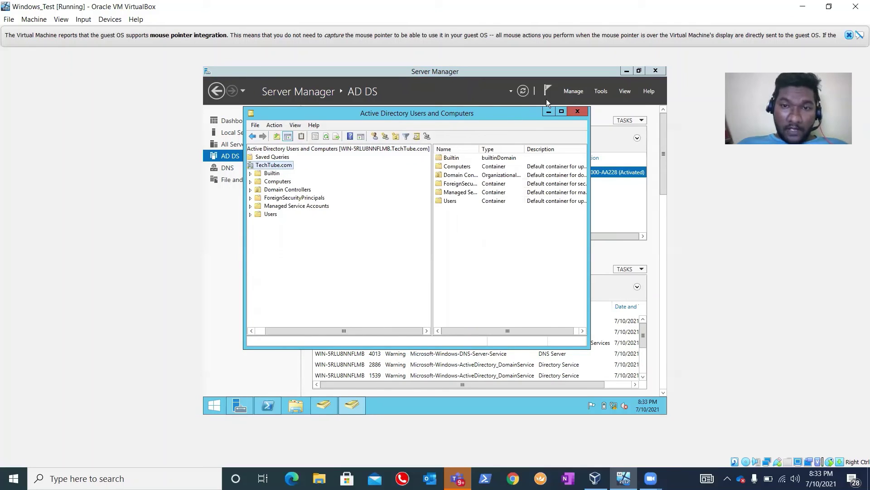
click(562, 112)
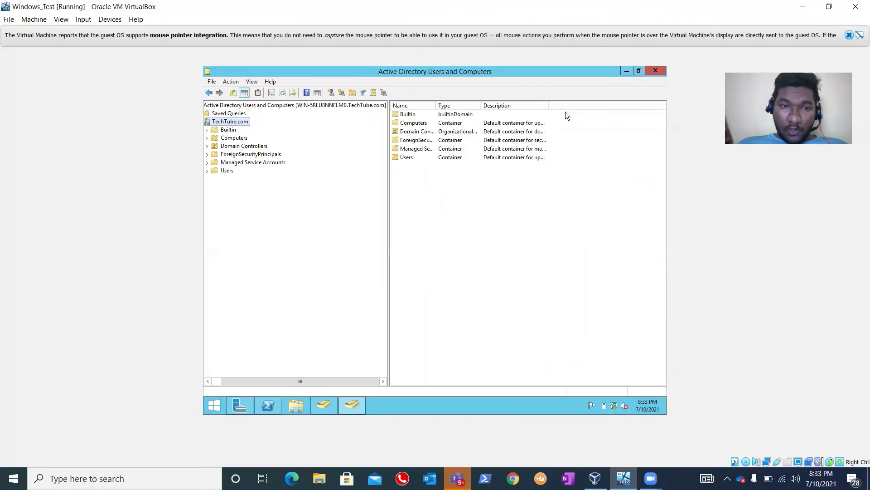
click(228, 130)
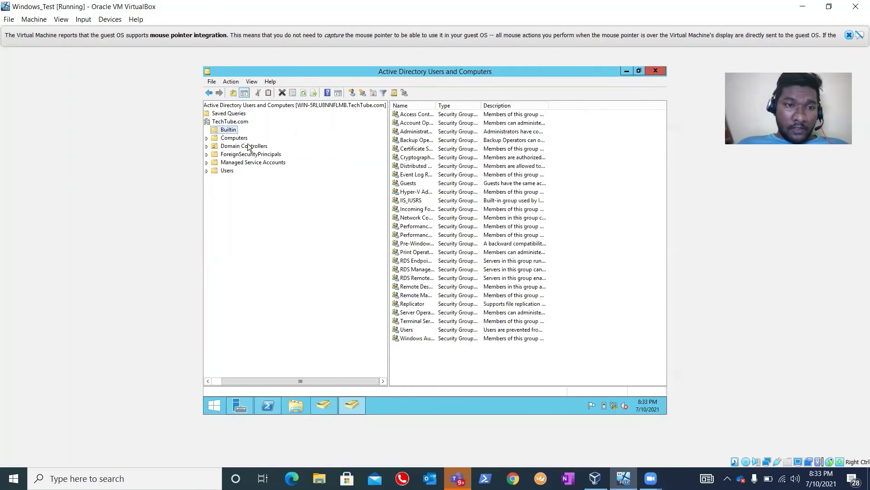
click(234, 138)
click(247, 146)
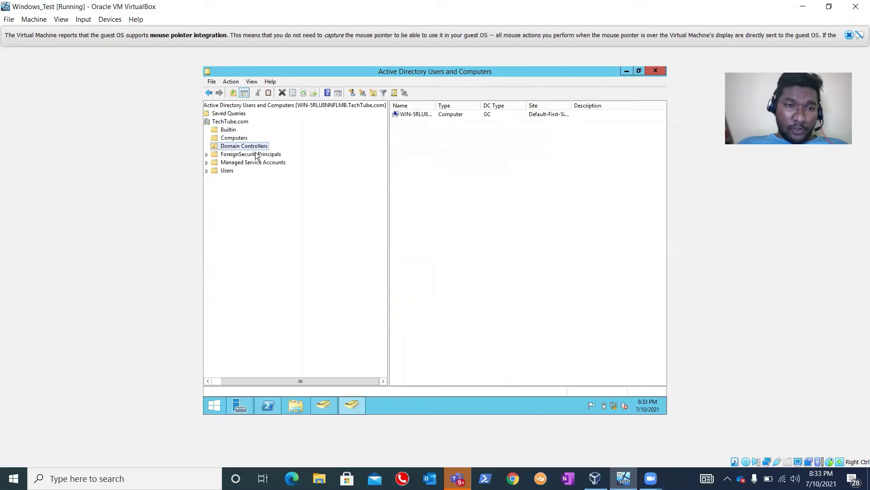
click(262, 156)
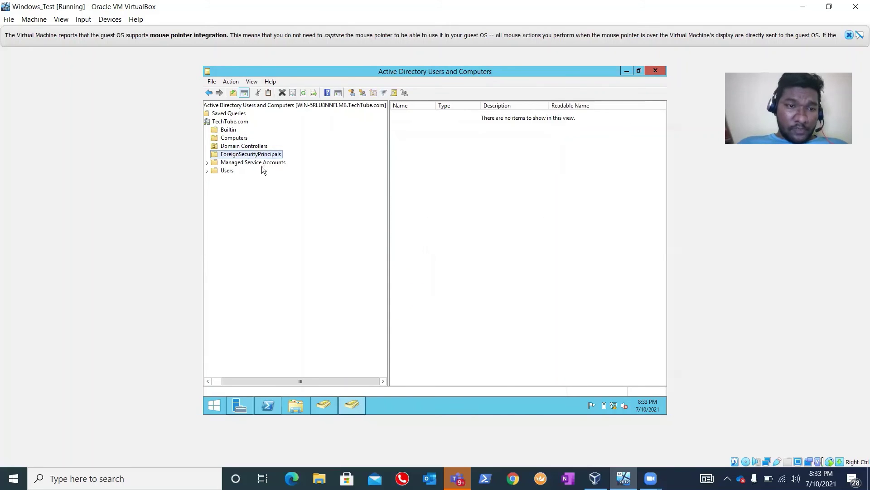
click(262, 164)
click(226, 171)
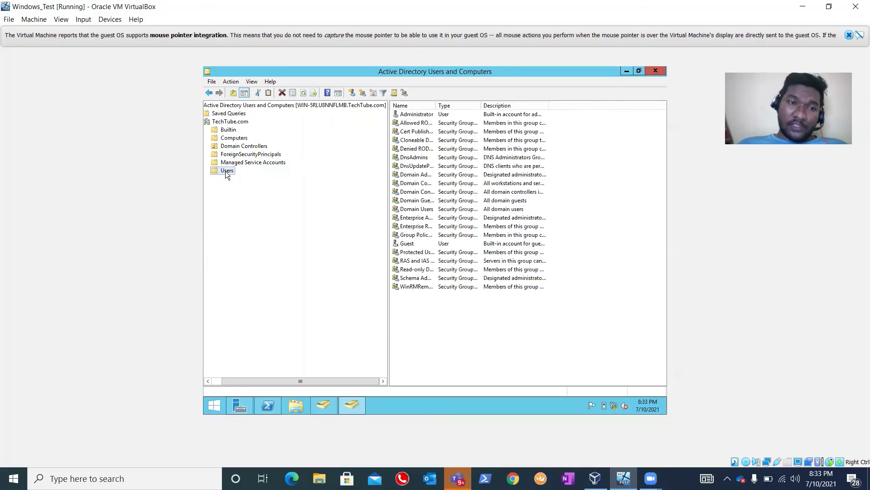
- Return to Builtin, widen the Name column, then open the Computers container
click(229, 130)
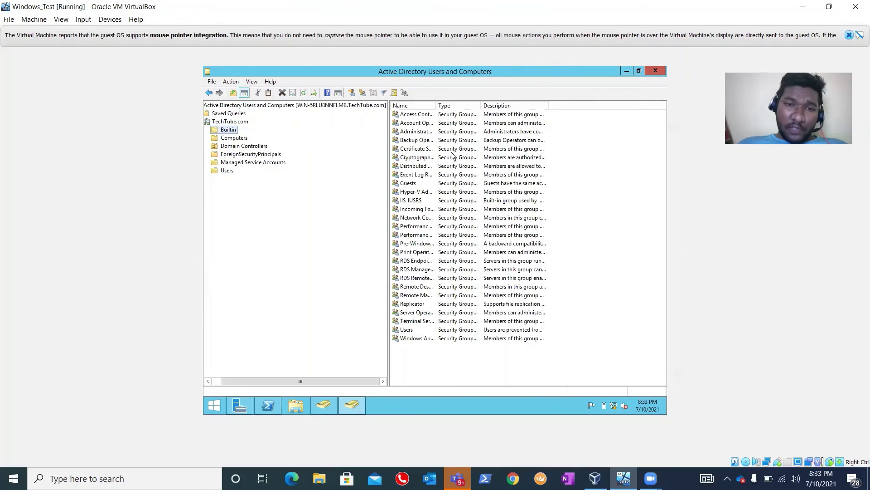
drag(437, 106, 455, 106)
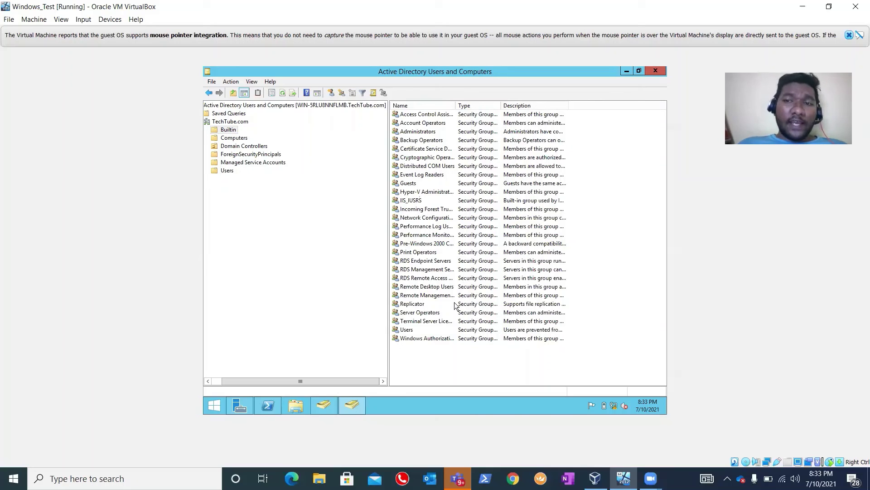
click(235, 138)
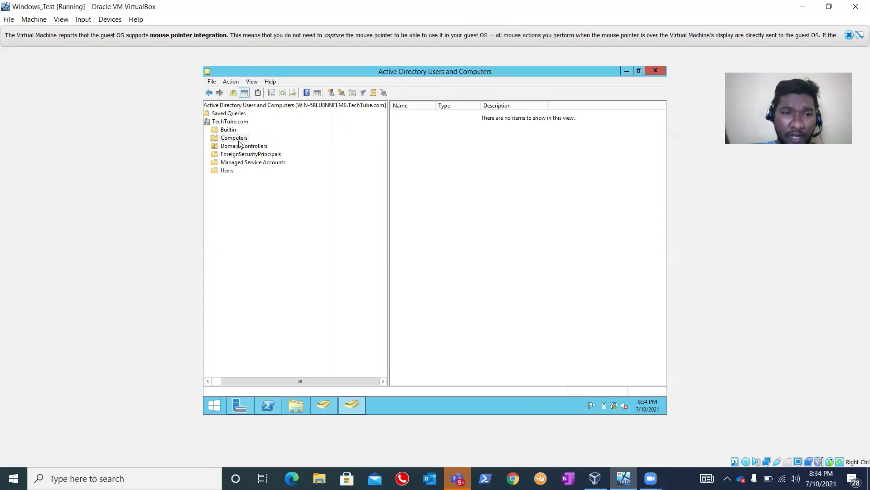
click(215, 407)
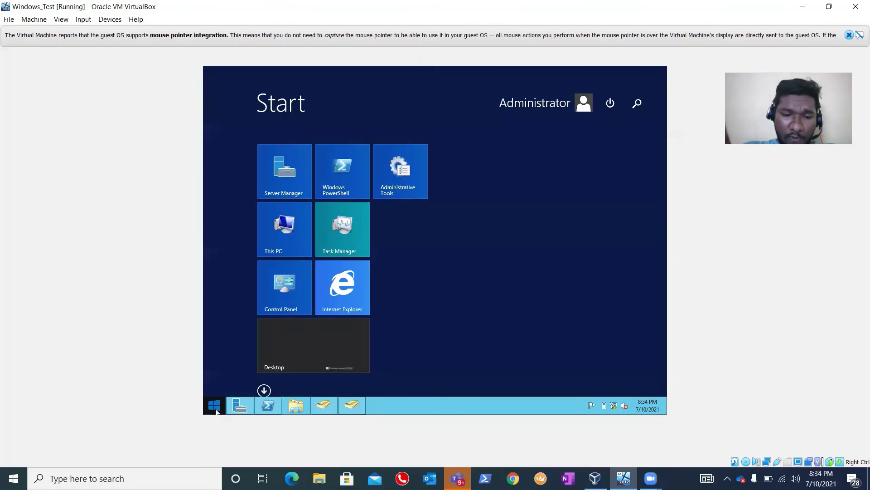
text(sni)
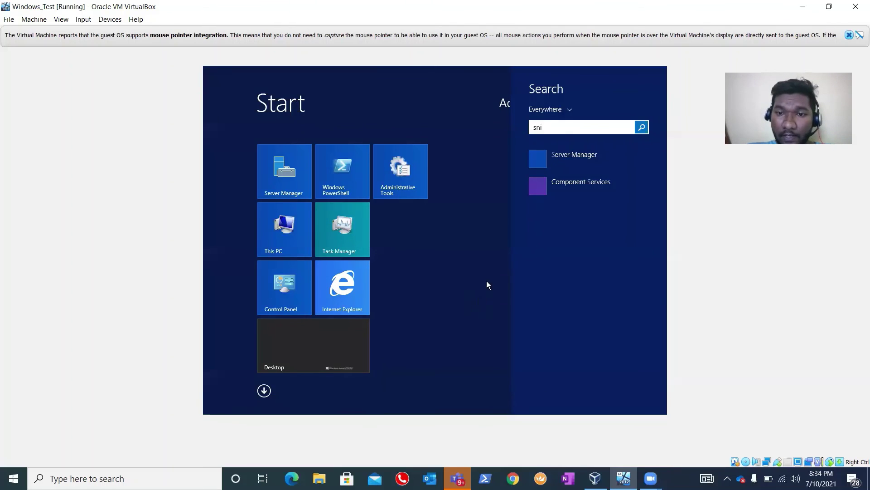
click(483, 268)
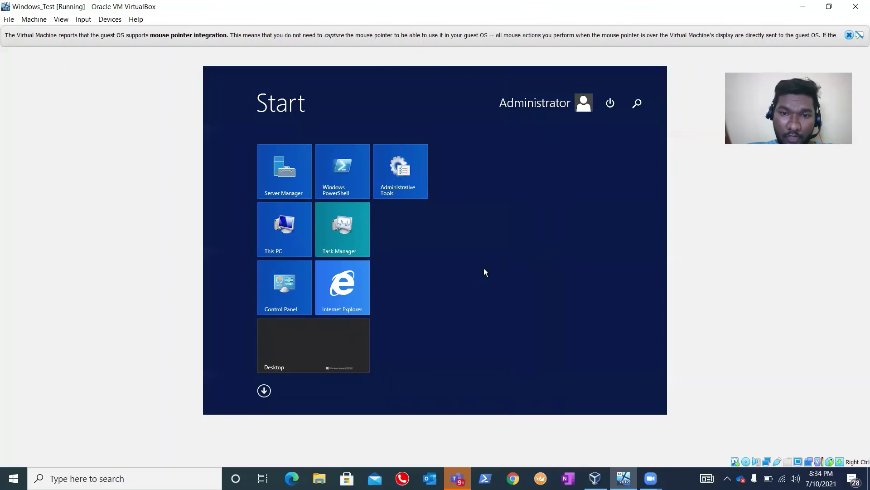
click(318, 356)
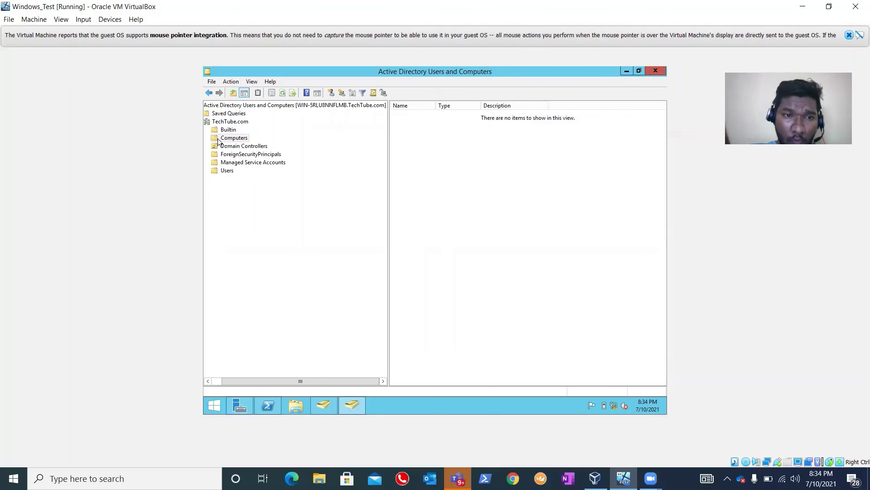
- Select Domain Controllers, autofit the Name column, and select the WIN-5RLU8NNFLMB entry
click(227, 147)
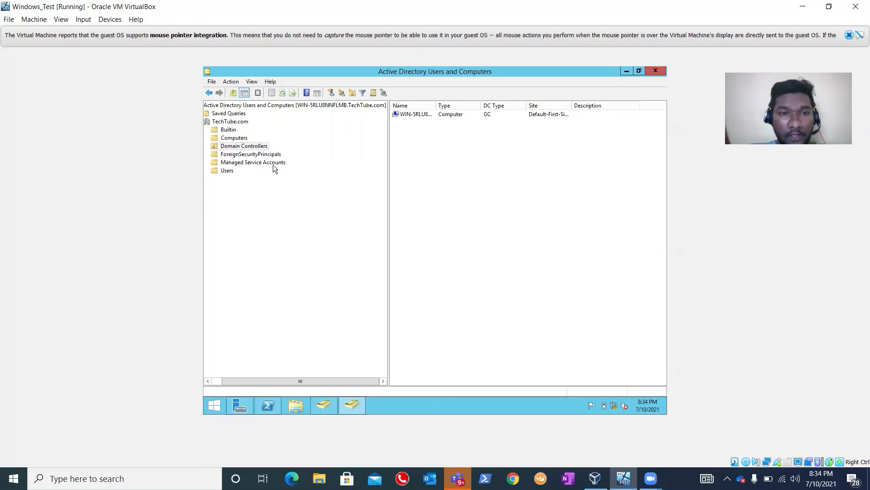
click(237, 149)
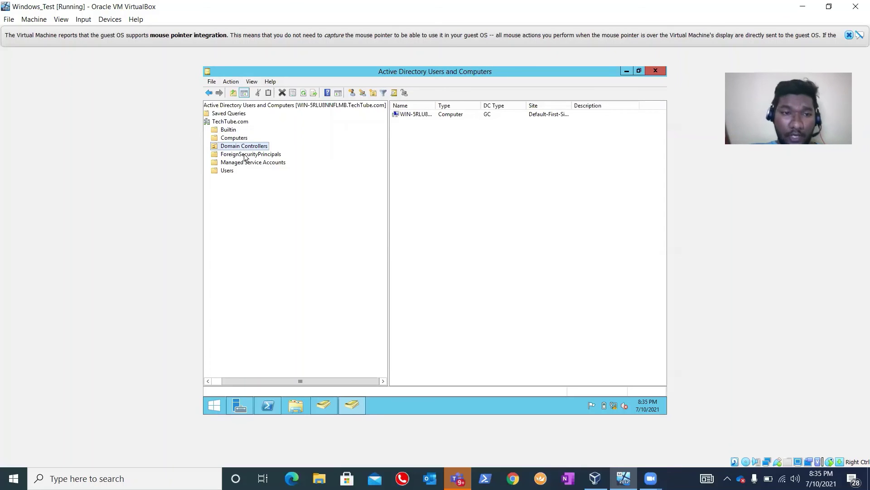
double_click(436, 105)
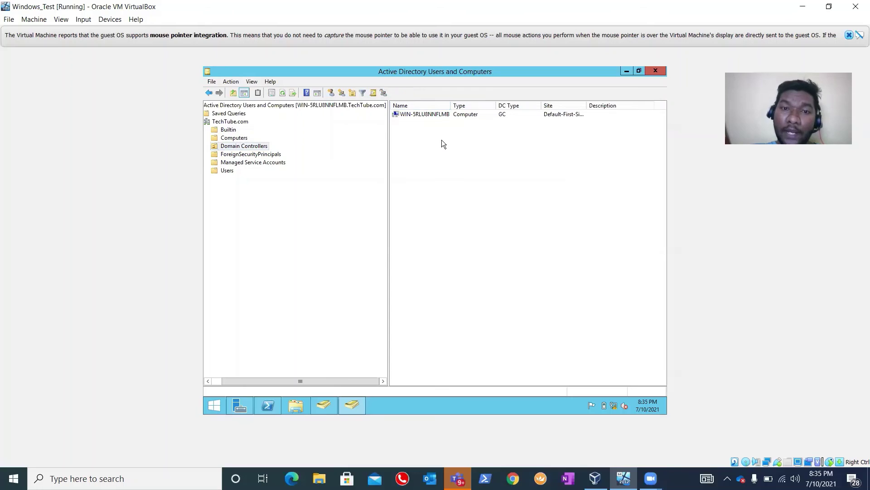
click(435, 117)
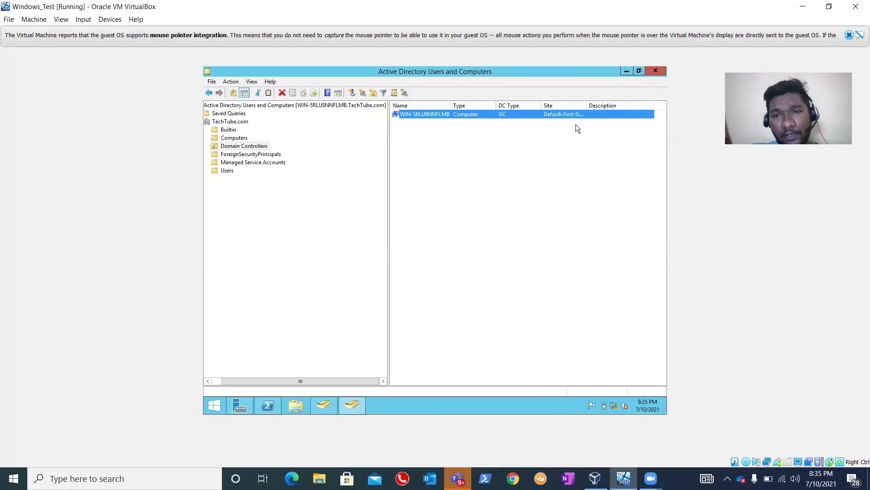
- Autofit the Site column to show Default-First-Site-Name, scroll the list, then open Users
double_click(588, 105)
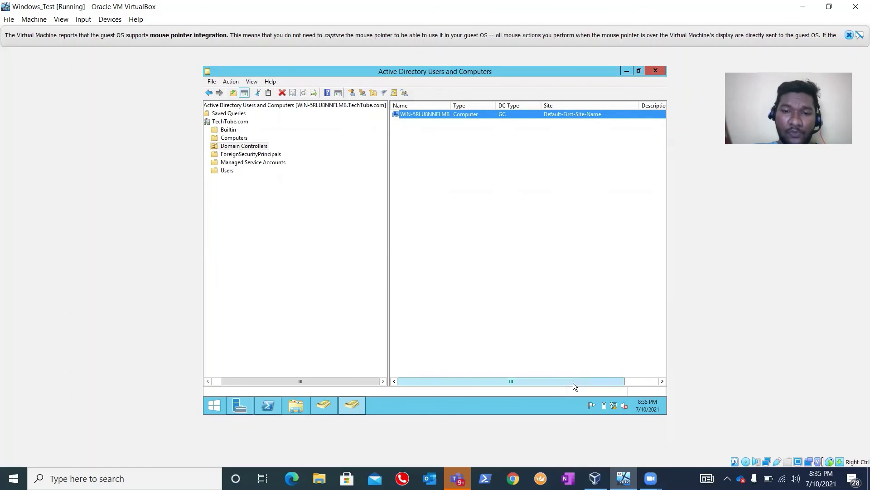
drag(573, 382, 607, 382)
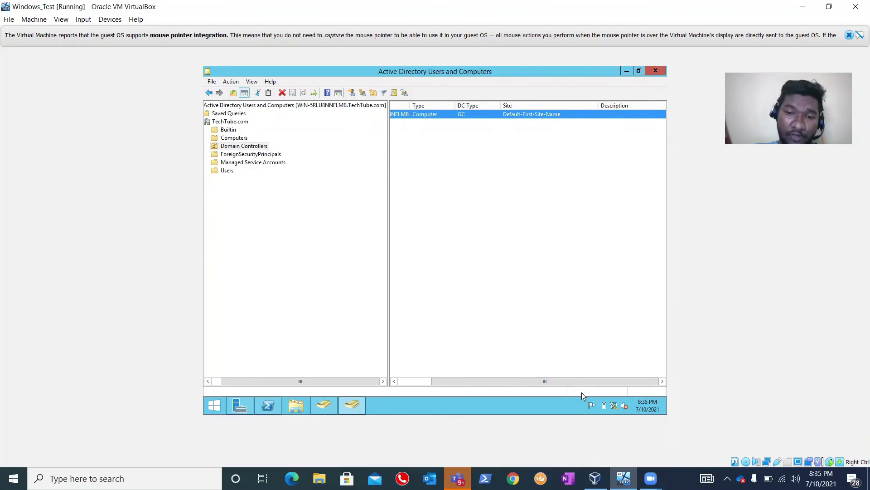
drag(582, 382, 548, 382)
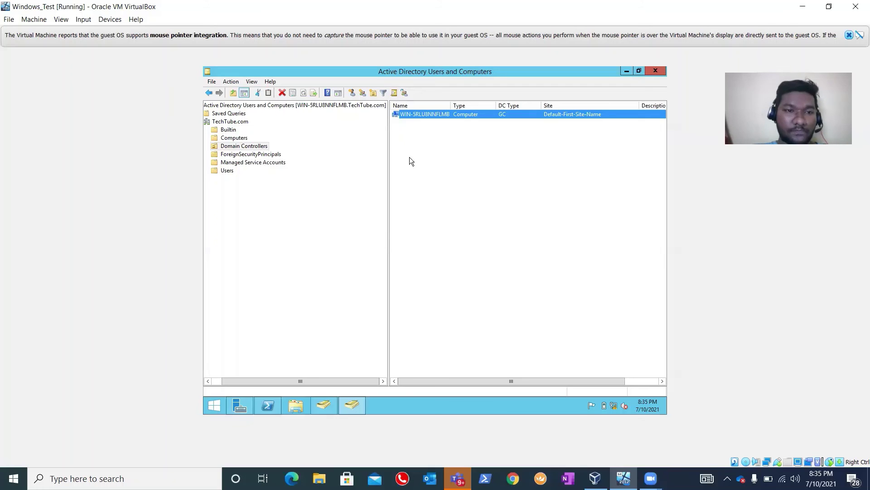
click(231, 170)
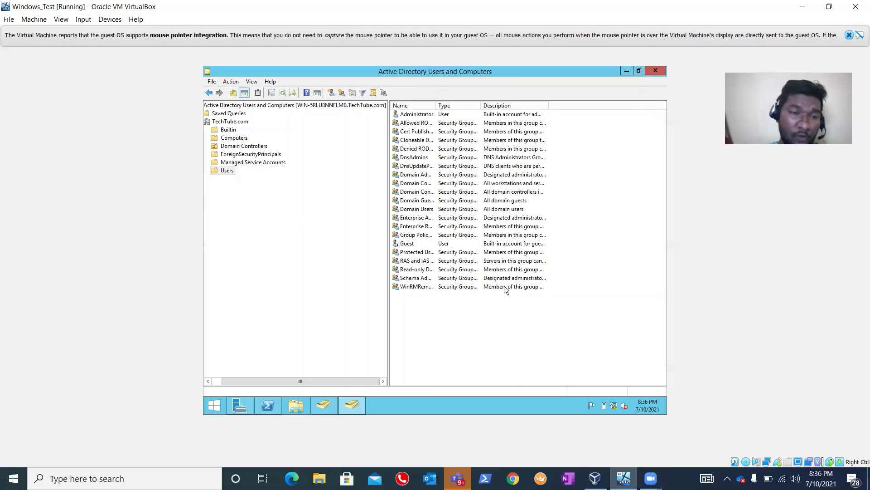
click(252, 173)
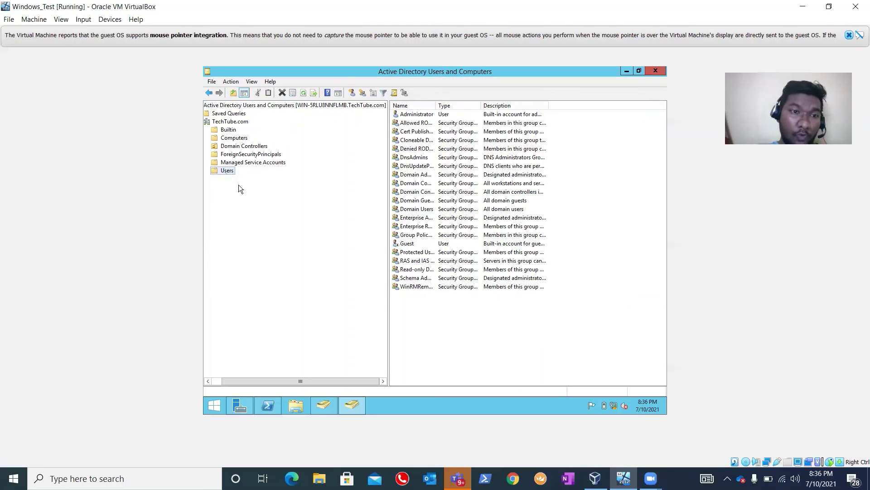